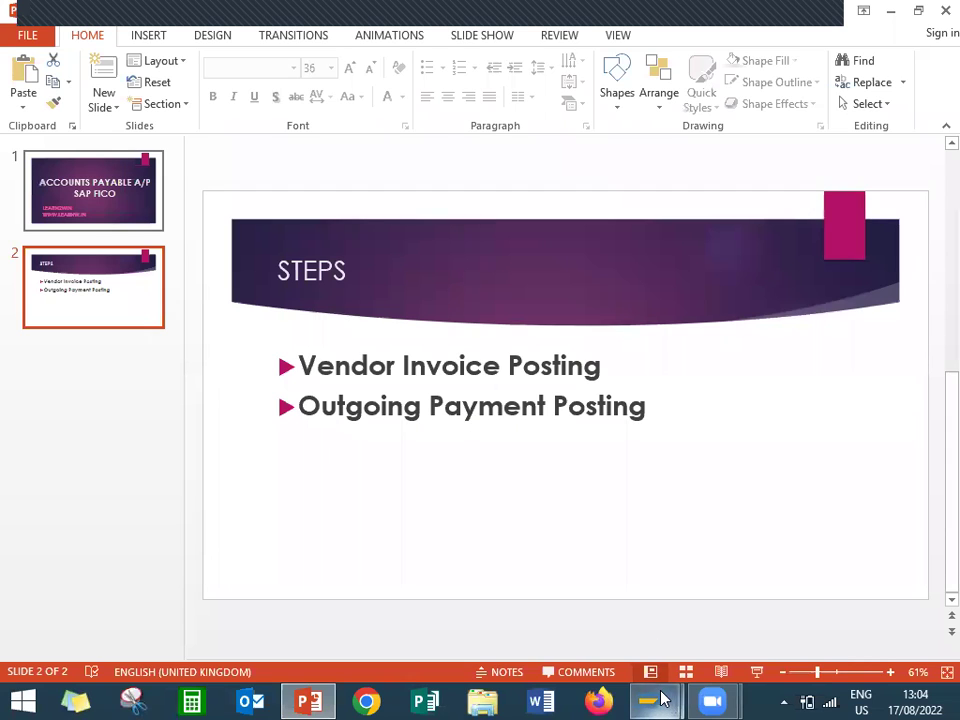
- Open F-43 and set the document date to 17.08.2022 from recent entries
{"action": "mouse_move", "coordinate": [681, 683]}
{"action": "left_click", "coordinate": [733, 626]}
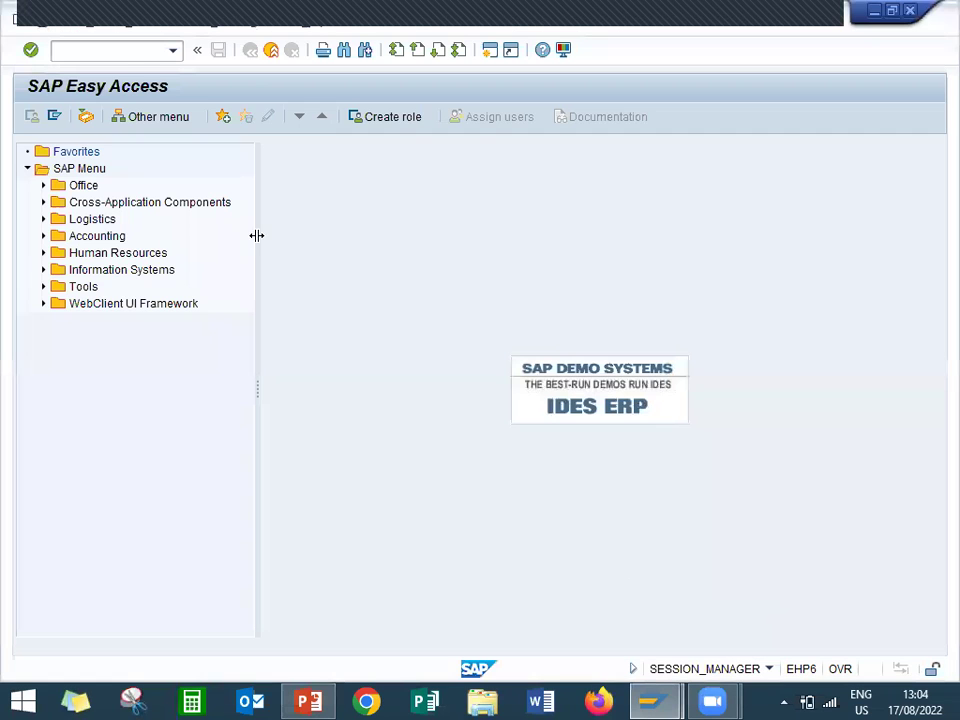
{"action": "left_click", "coordinate": [127, 51]}
{"action": "type", "text": "F-43"}
{"action": "key", "text": "Return"}
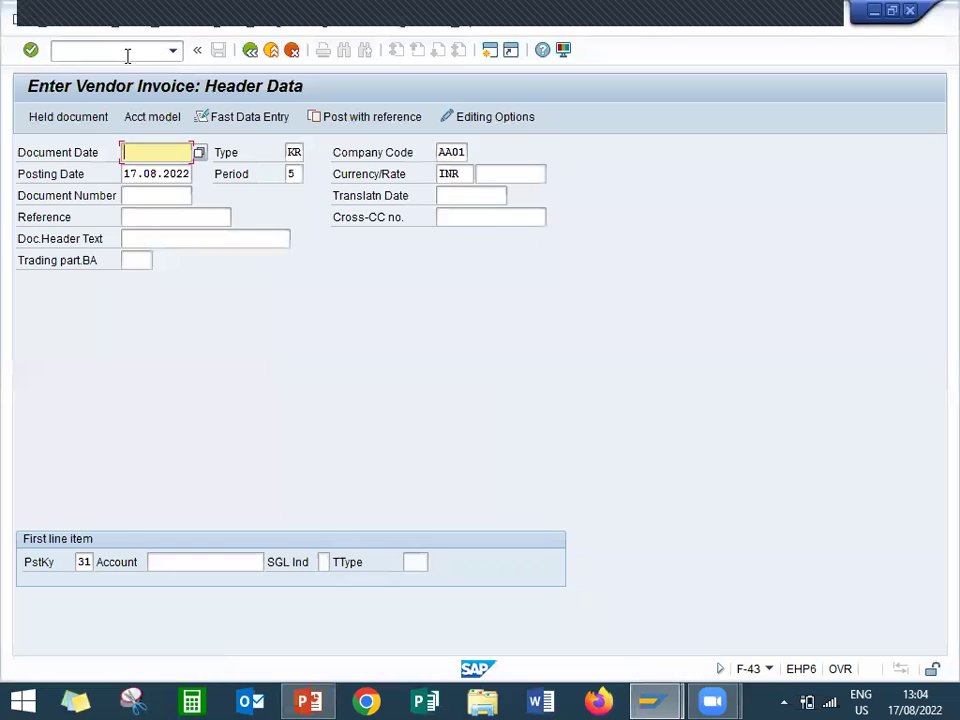
{"action": "key", "text": "Down"}
{"action": "key", "text": "Down"}
{"action": "key", "text": "Return"}
{"action": "key", "text": "Return"}
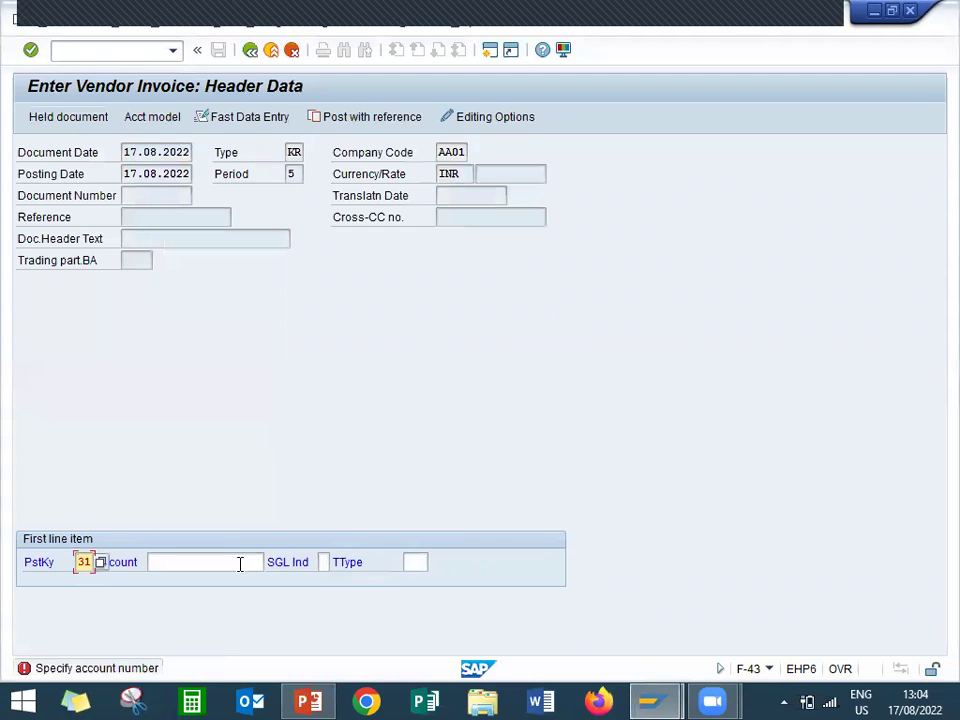
- List the vendors of company code AA01 in the first line's account search
{"action": "left_click", "coordinate": [255, 562]}
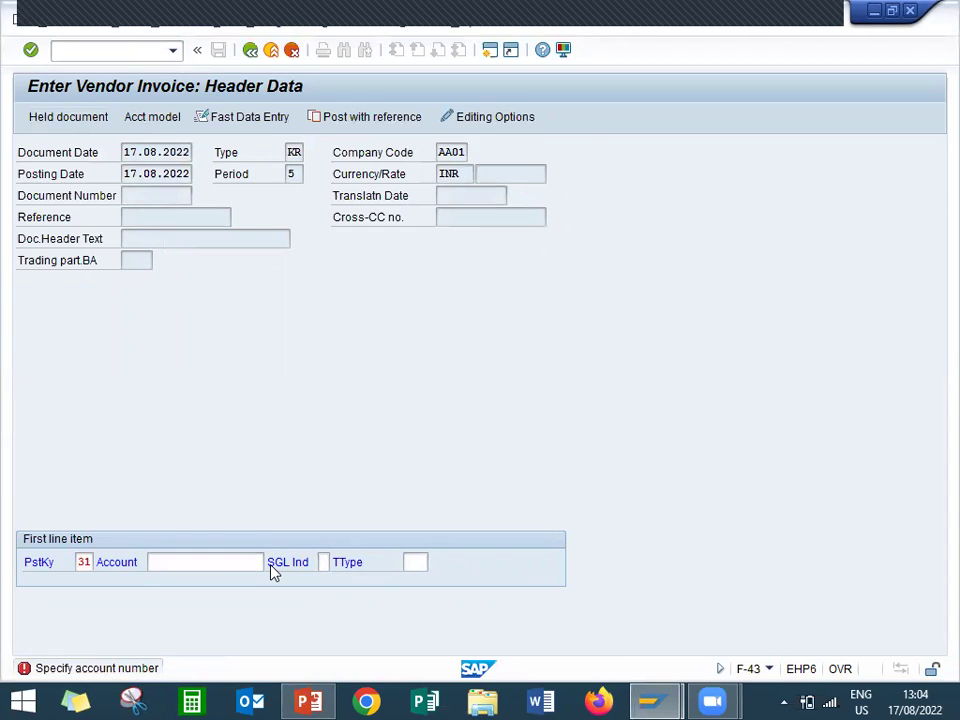
{"action": "left_click", "coordinate": [268, 563]}
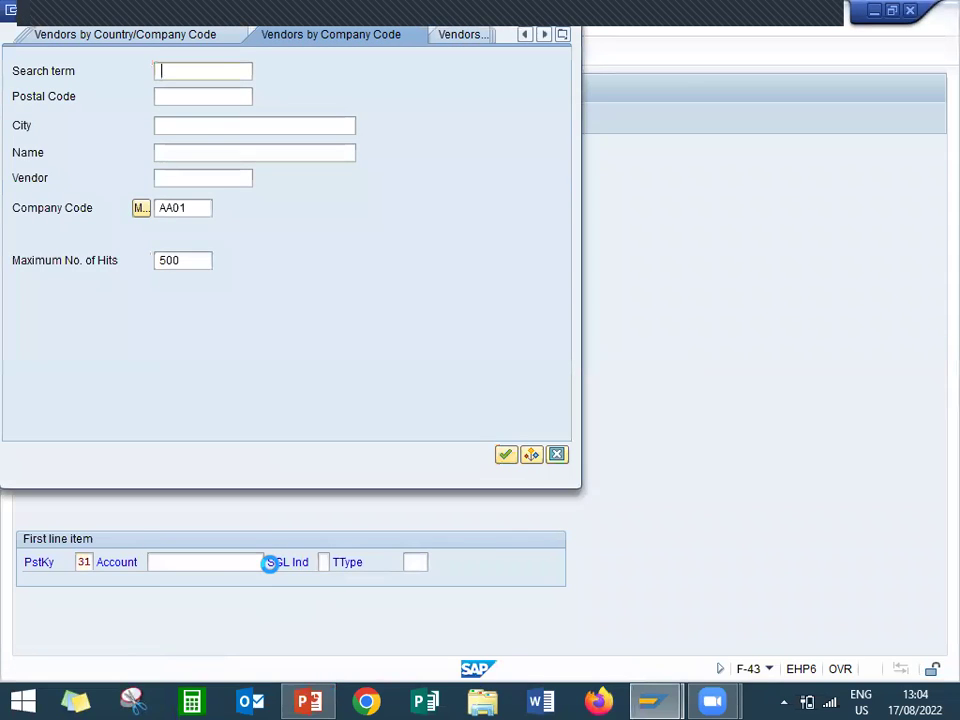
{"action": "key", "text": "Return"}
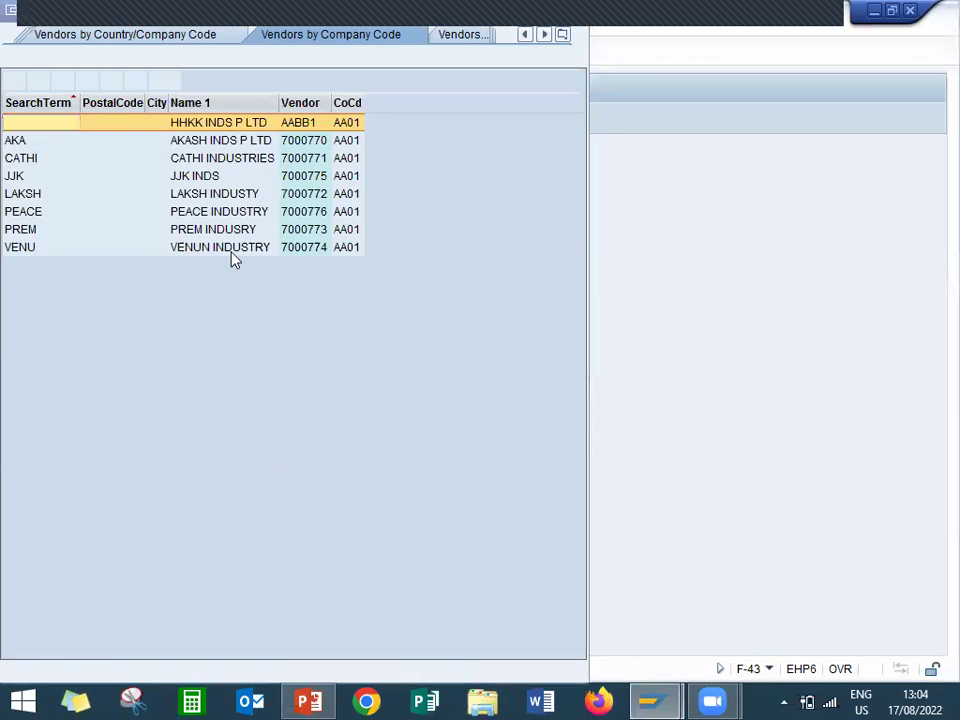
- Choose vendor AKASH INDS P LTD with amount 50.000 and Calculate tax ticked
{"action": "double_click", "coordinate": [197, 148]}
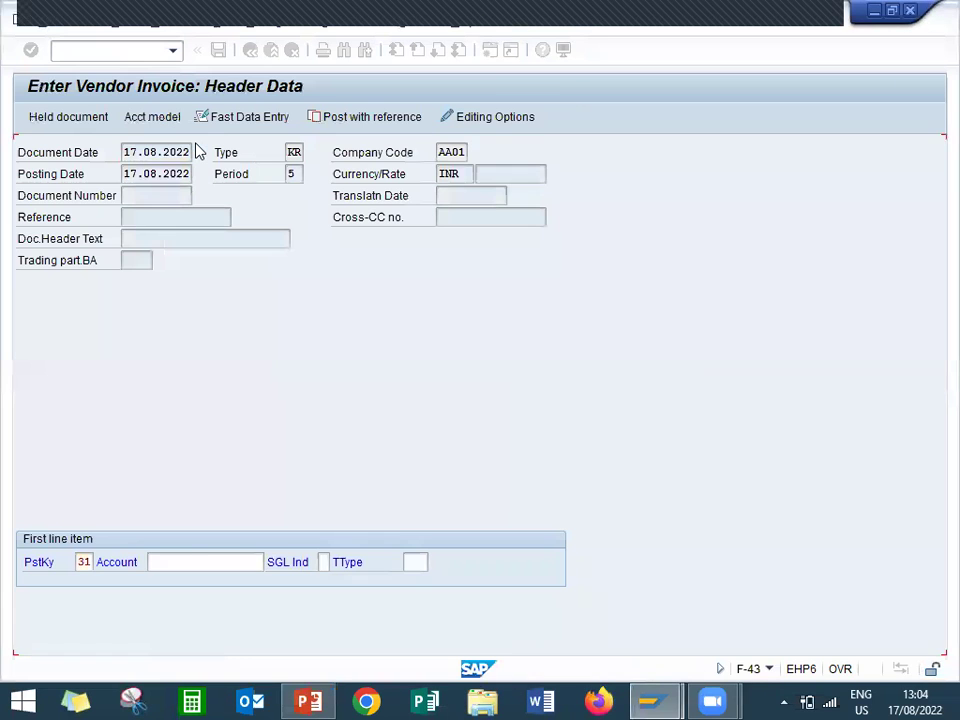
{"action": "key", "text": "Return"}
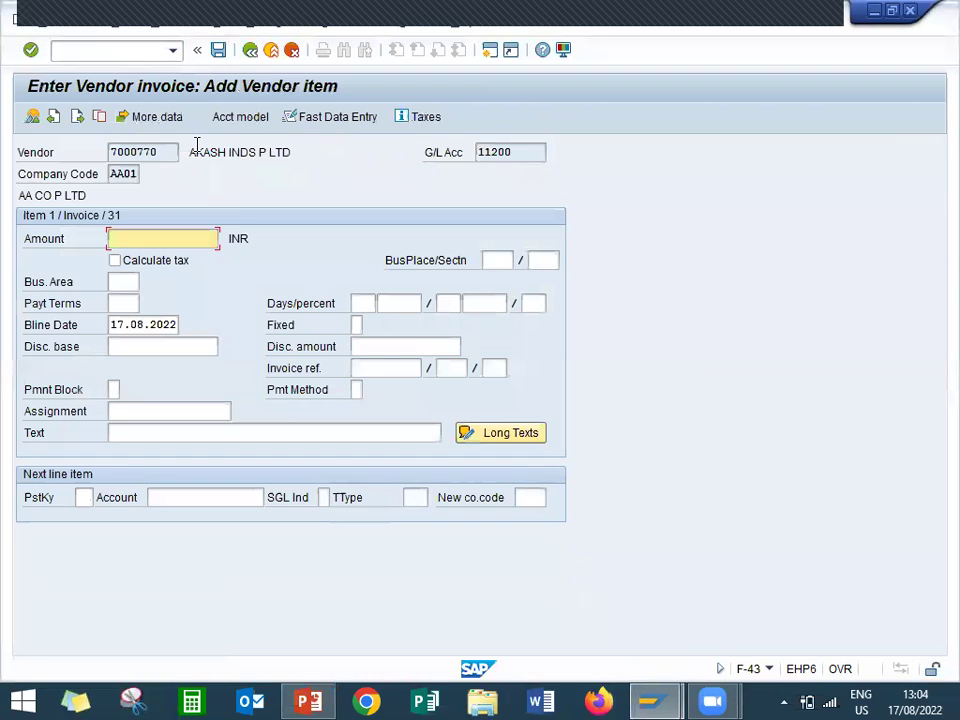
{"action": "type", "text": "50"}
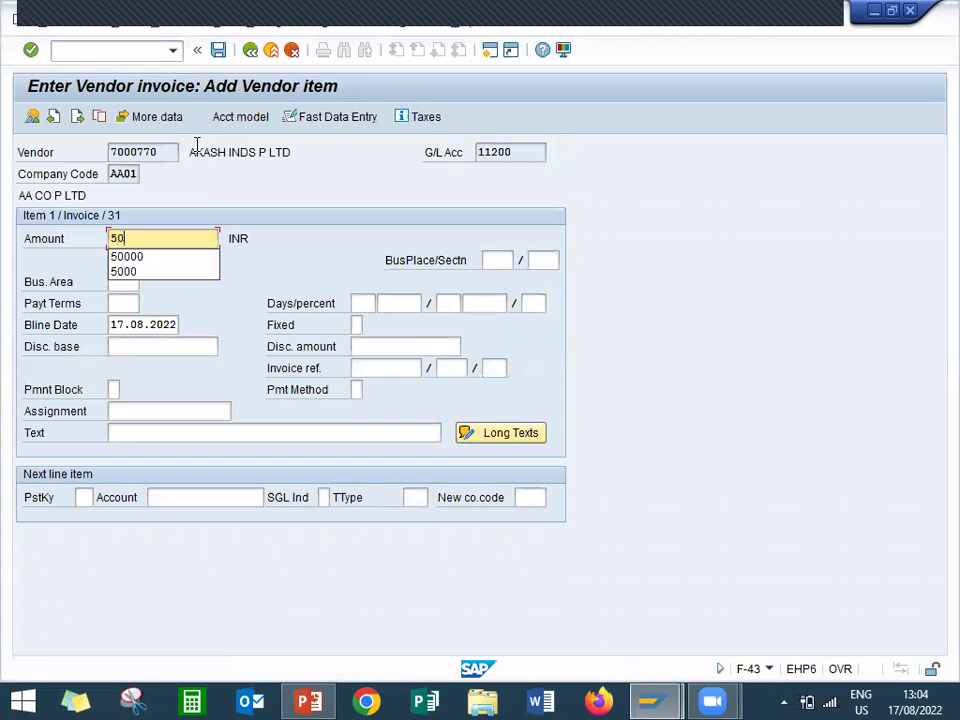
{"action": "type", "text": ".000"}
{"action": "key", "text": "Return"}
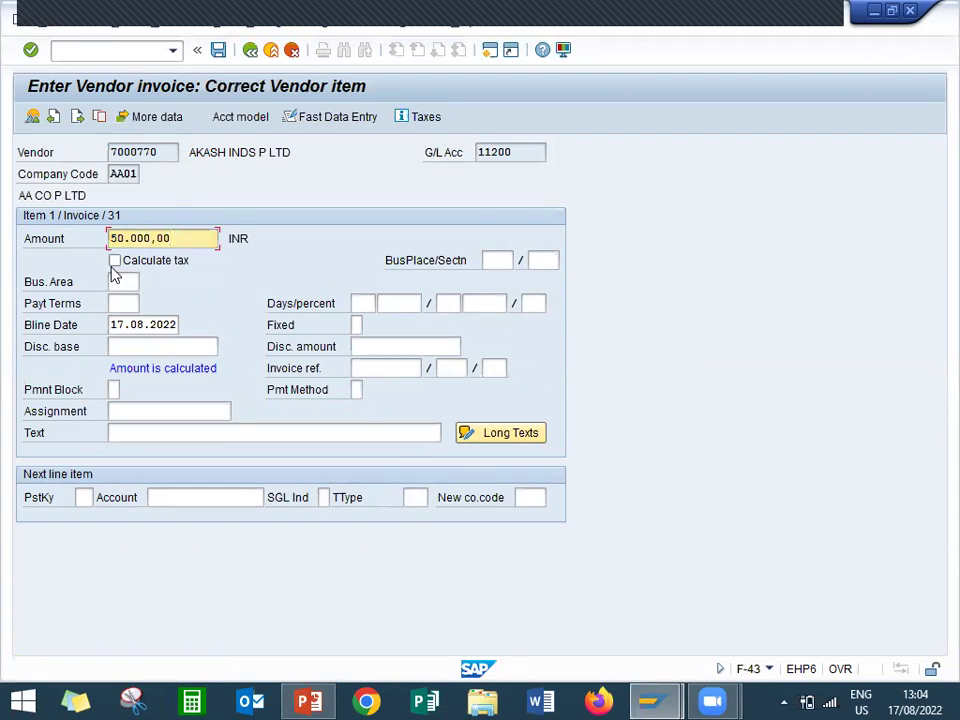
{"action": "left_click", "coordinate": [114, 261]}
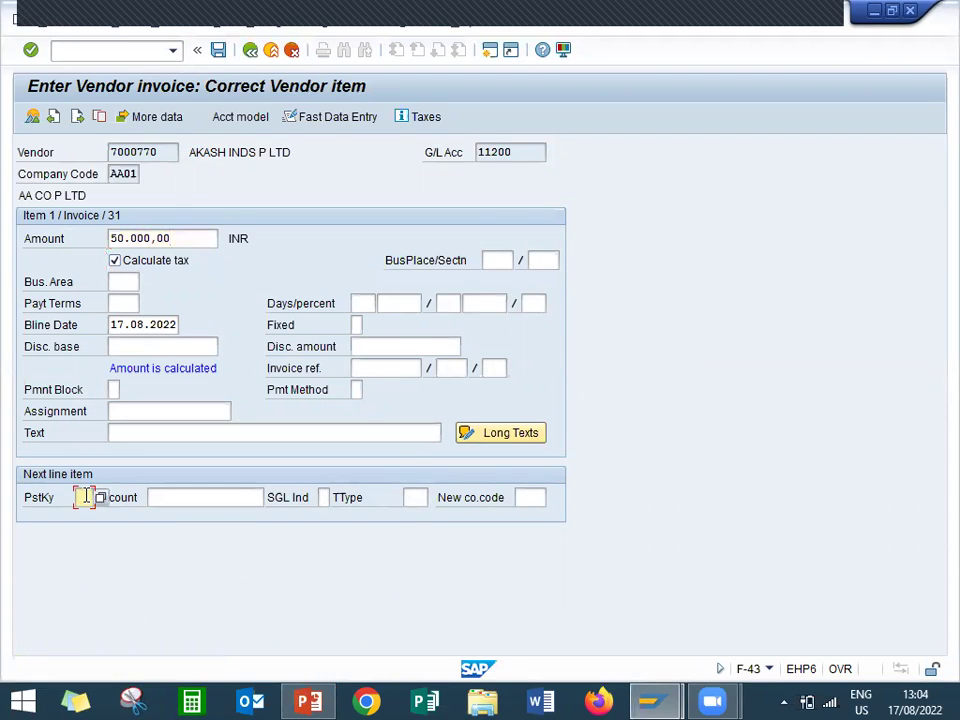
- Set posting key 40 (debit entry) for the next line item
{"action": "left_click", "coordinate": [84, 497]}
{"action": "left_click", "coordinate": [94, 497]}
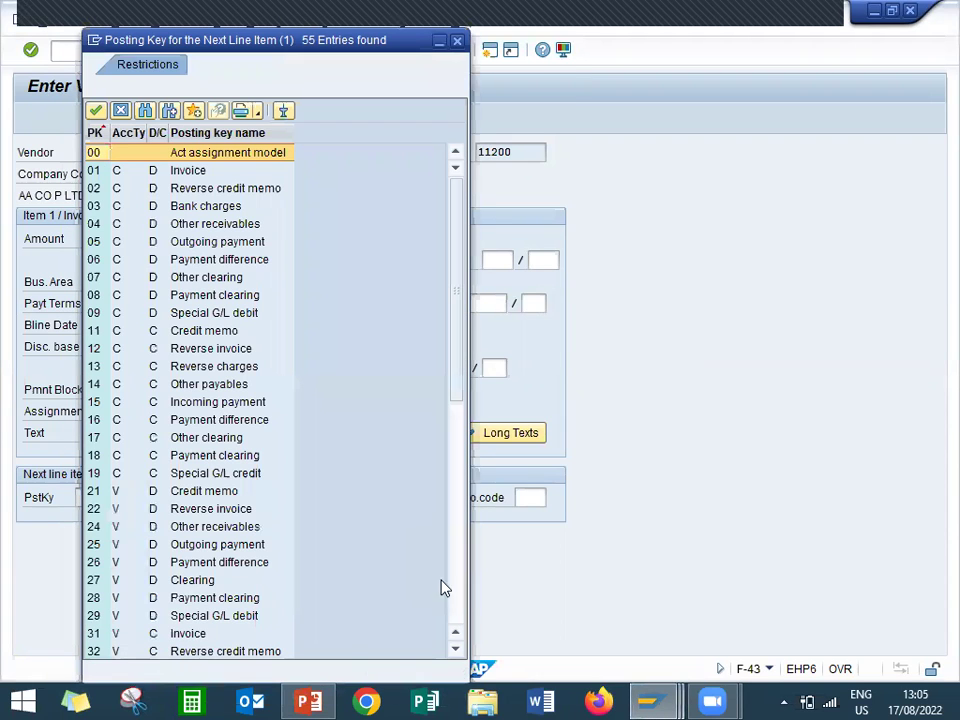
{"action": "left_click", "coordinate": [456, 598]}
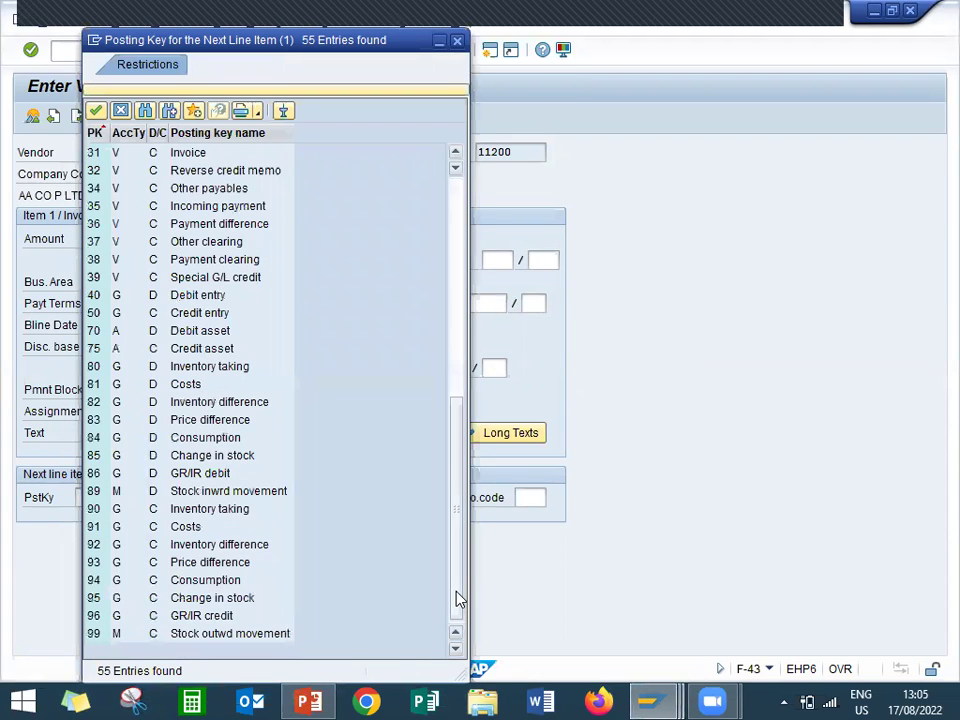
{"action": "double_click", "coordinate": [122, 297]}
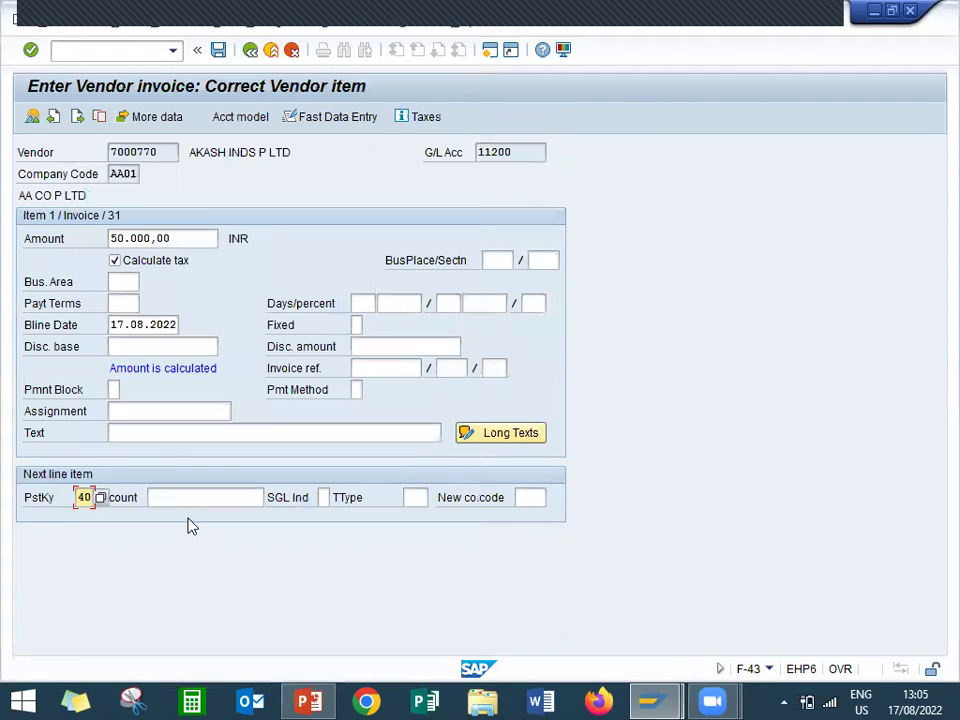
{"action": "left_click", "coordinate": [187, 496]}
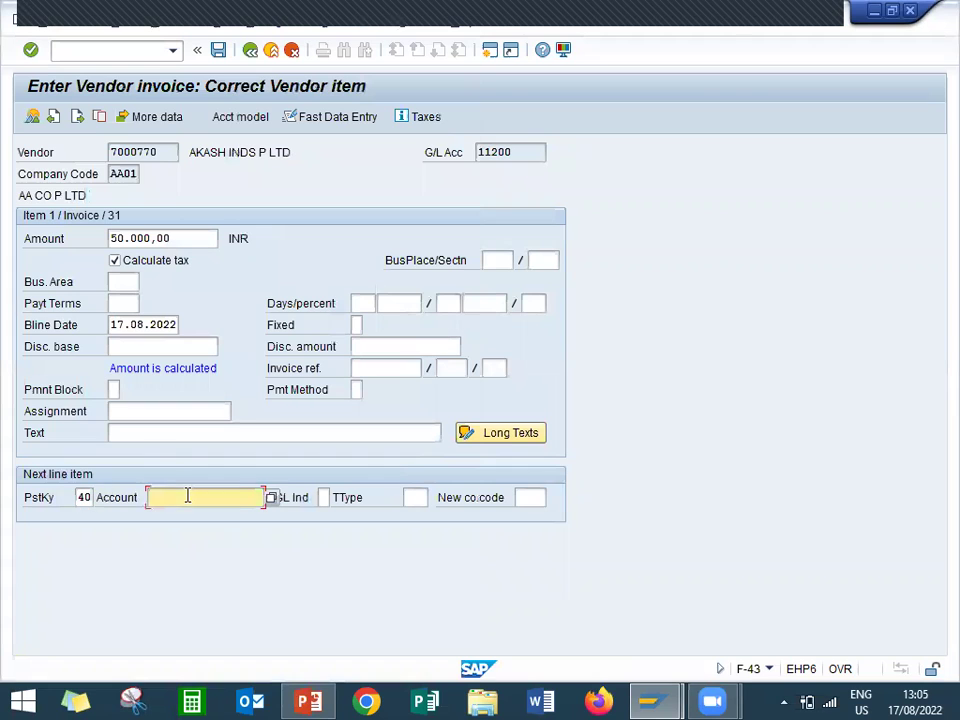
- Pick PURCHASE ACCT 13111 and give the vendor line text 'RAW MATERIAL PURCHASE FROM AKASH INDS P LTD'
{"action": "left_click", "coordinate": [270, 500]}
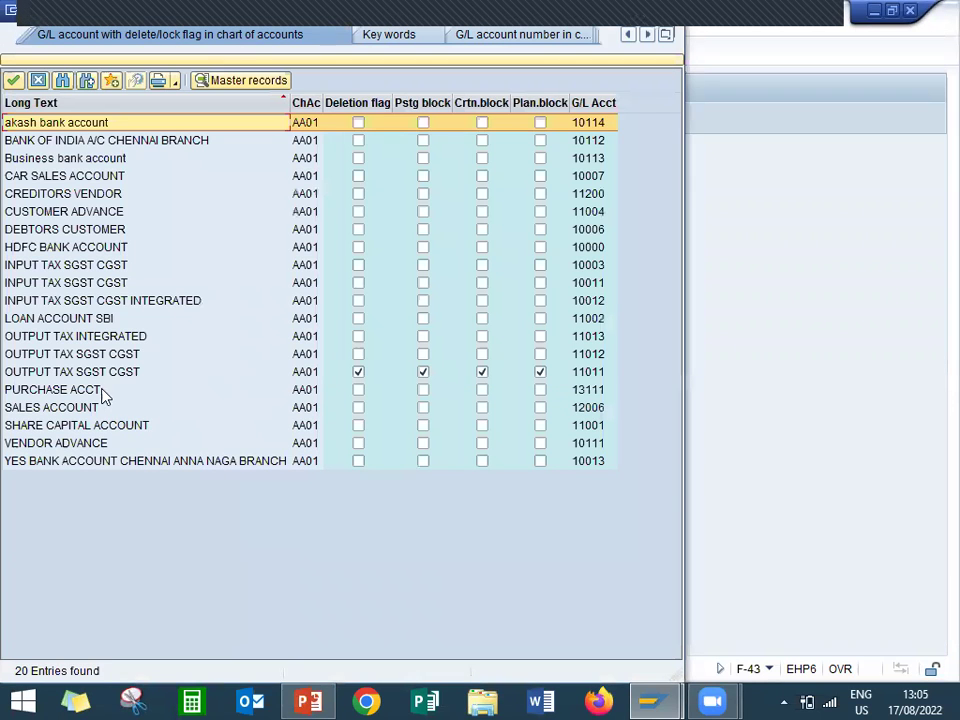
{"action": "double_click", "coordinate": [98, 390]}
{"action": "left_click", "coordinate": [172, 436]}
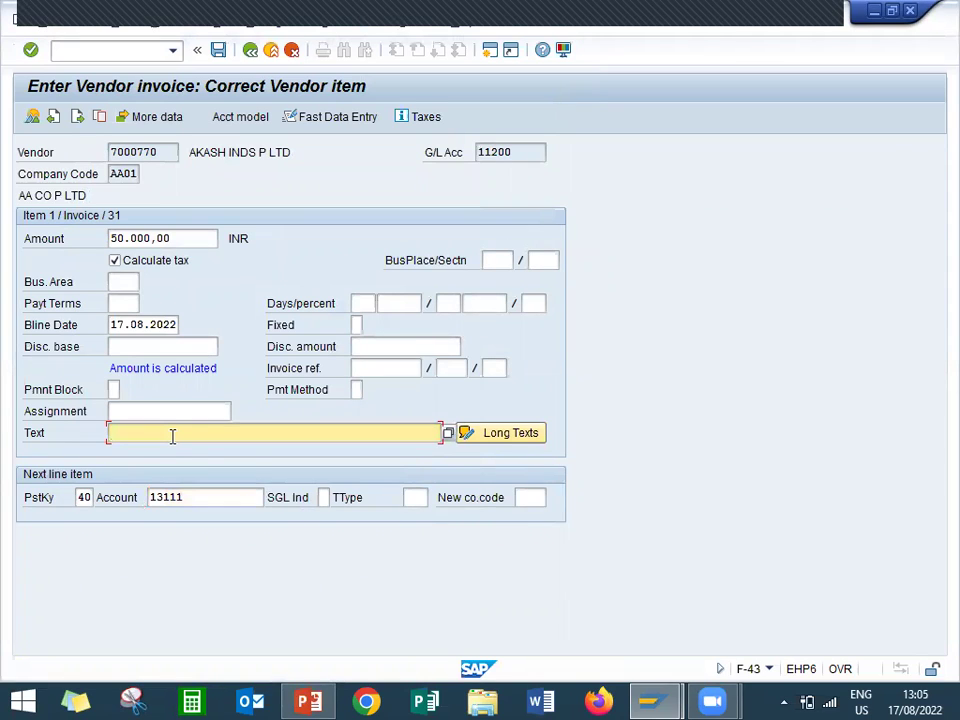
{"action": "type", "text": "RA"}
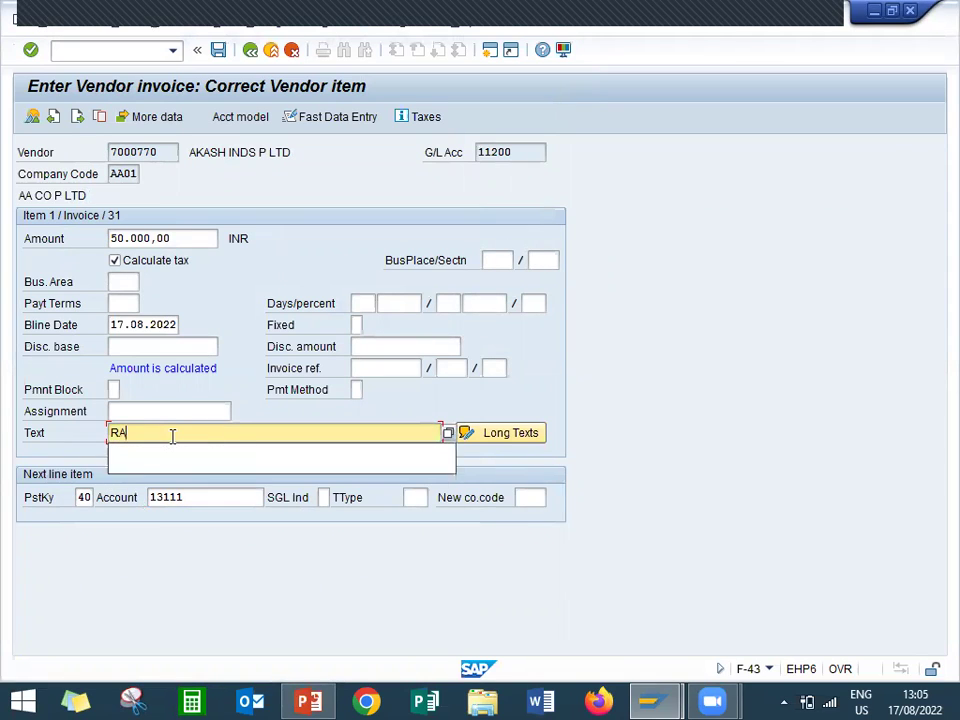
{"action": "type", "text": "W MATERIAL "}
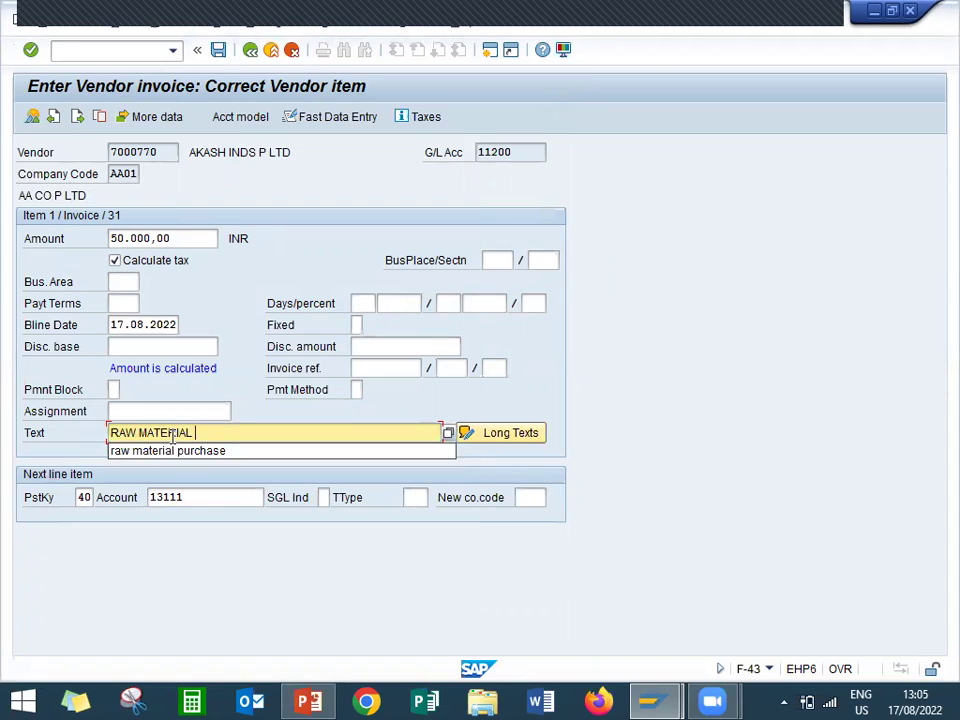
{"action": "type", "text": "PURCHASE FROM AKAS"}
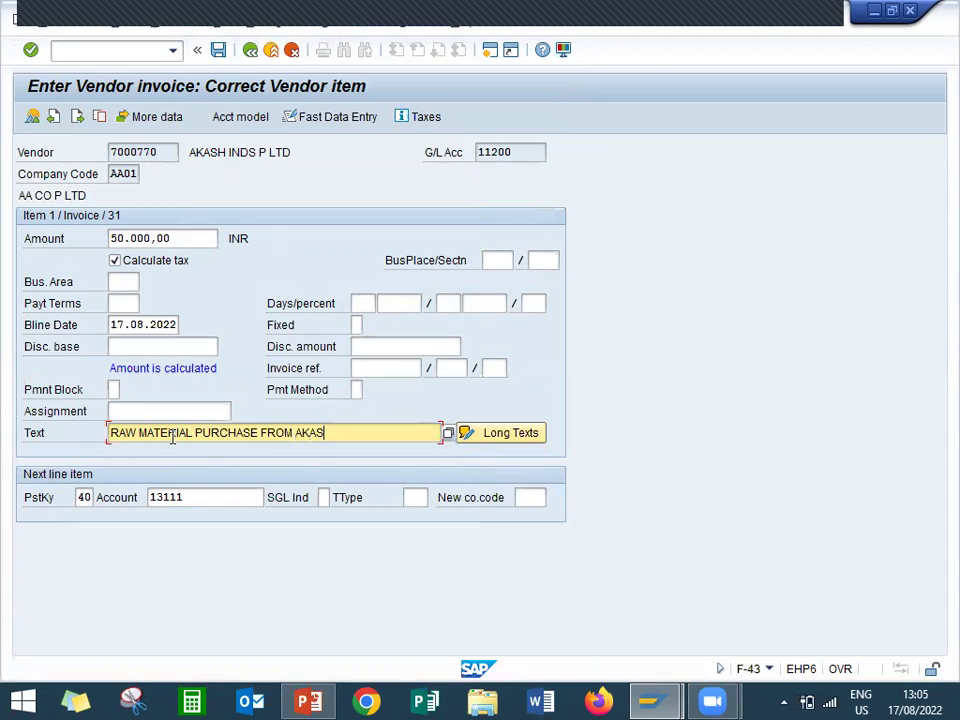
{"action": "type", "text": "H INDS P LTD"}
{"action": "key", "text": "Return"}
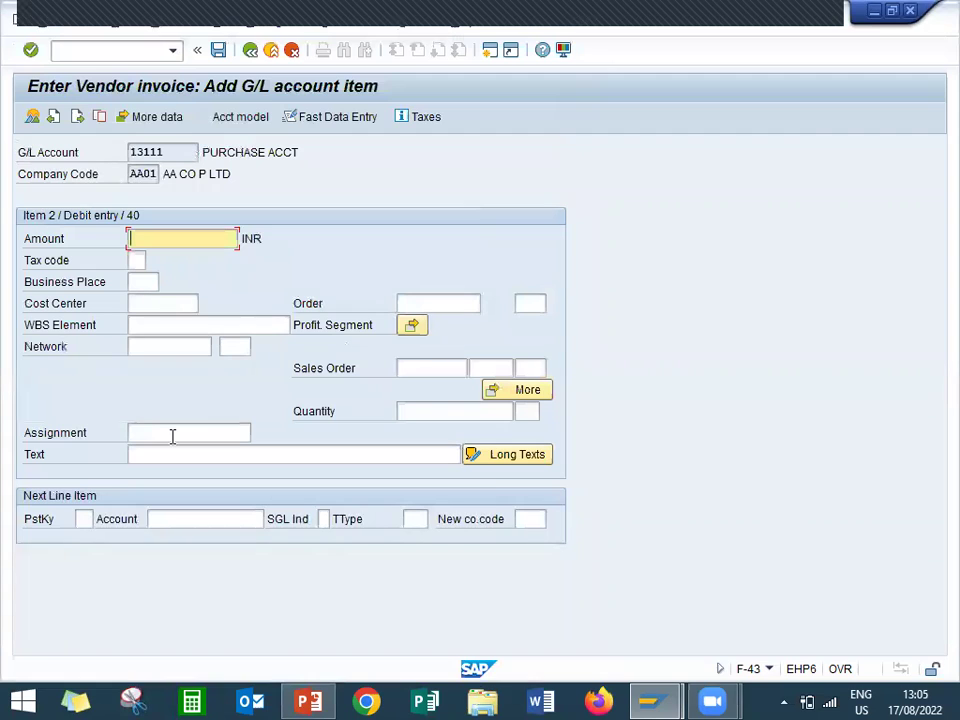
- Give line 13111 amount '*', tax code A1 and the raw material text, then post
{"action": "type", "text": "*"}
{"action": "key", "text": "Return"}
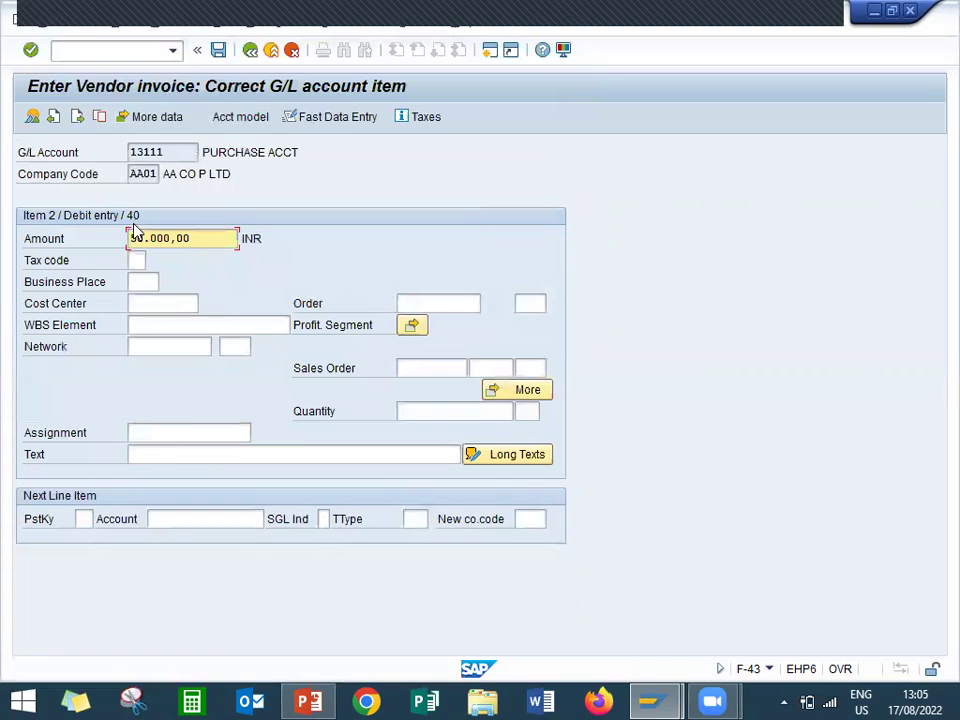
{"action": "left_click", "coordinate": [144, 261]}
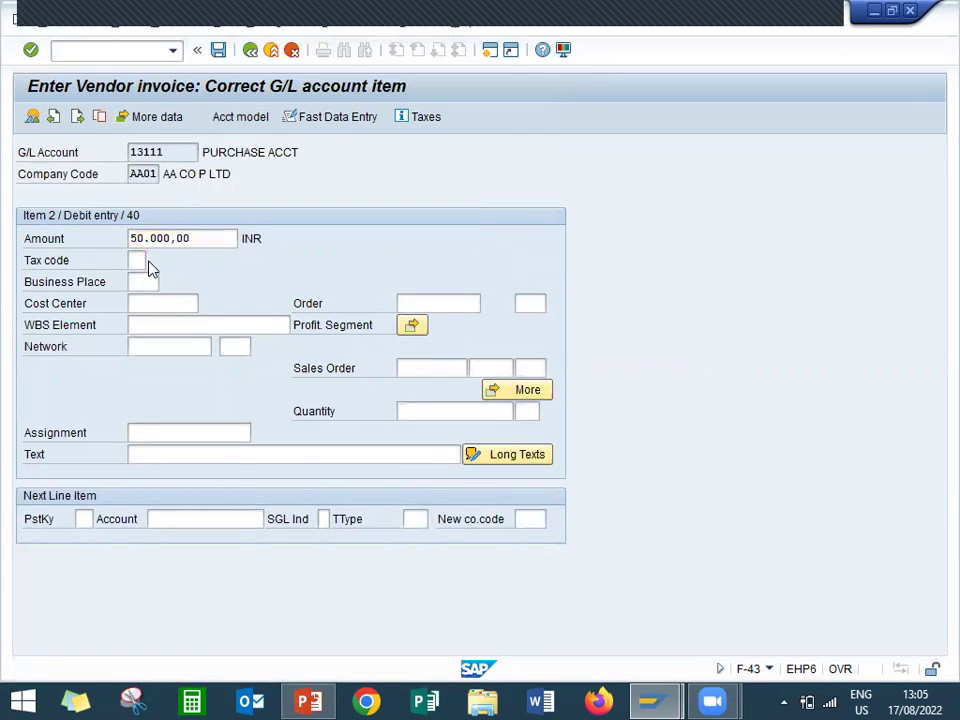
{"action": "left_click", "coordinate": [148, 261]}
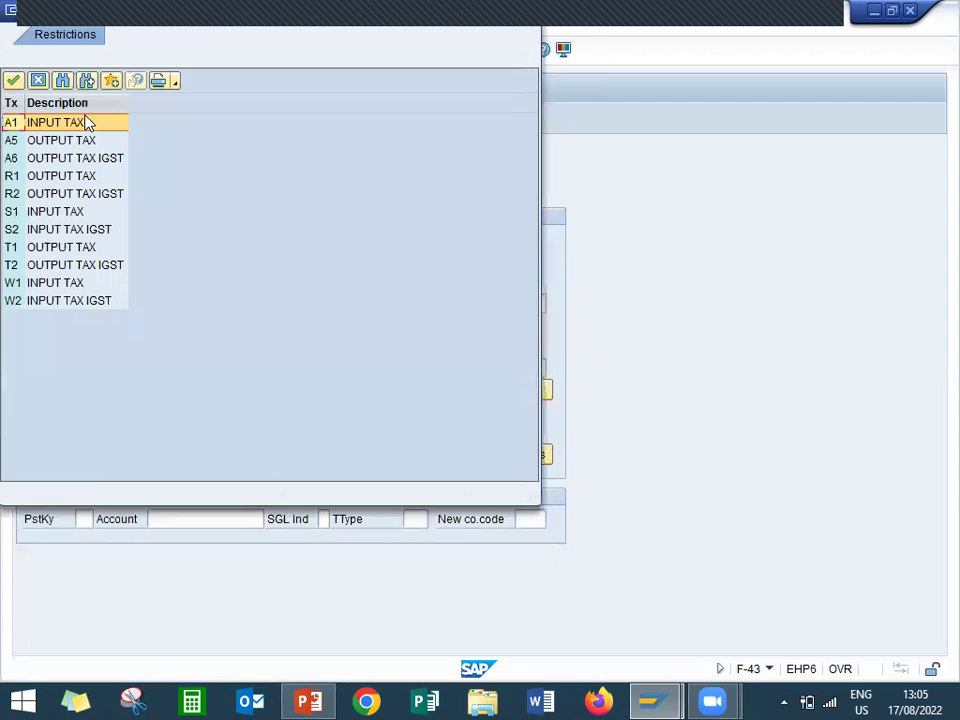
{"action": "double_click", "coordinate": [88, 122]}
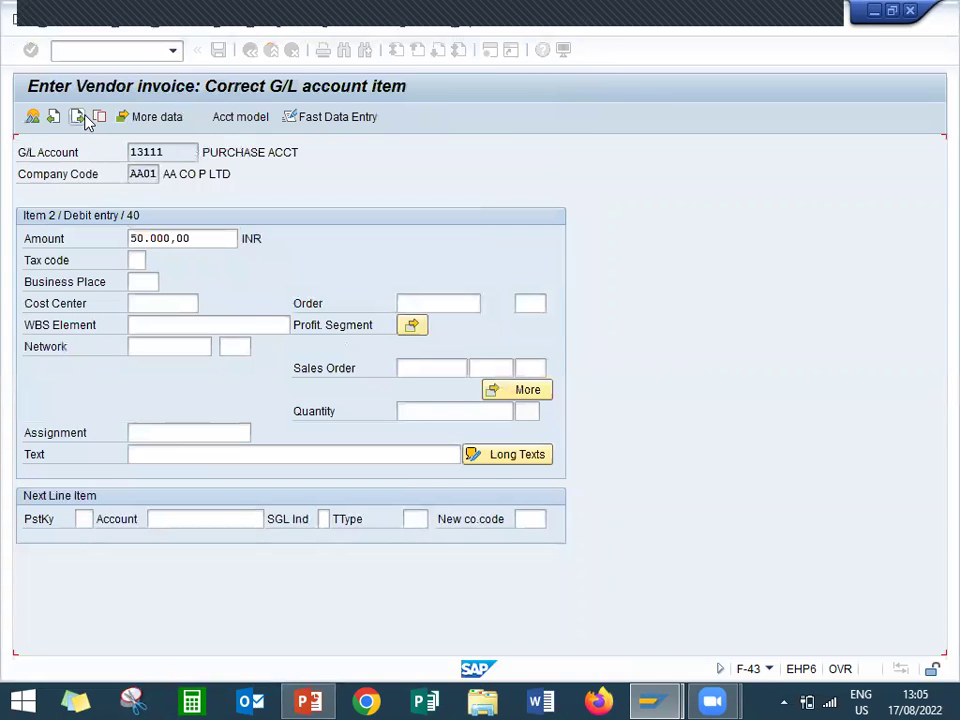
{"action": "left_click", "coordinate": [195, 452]}
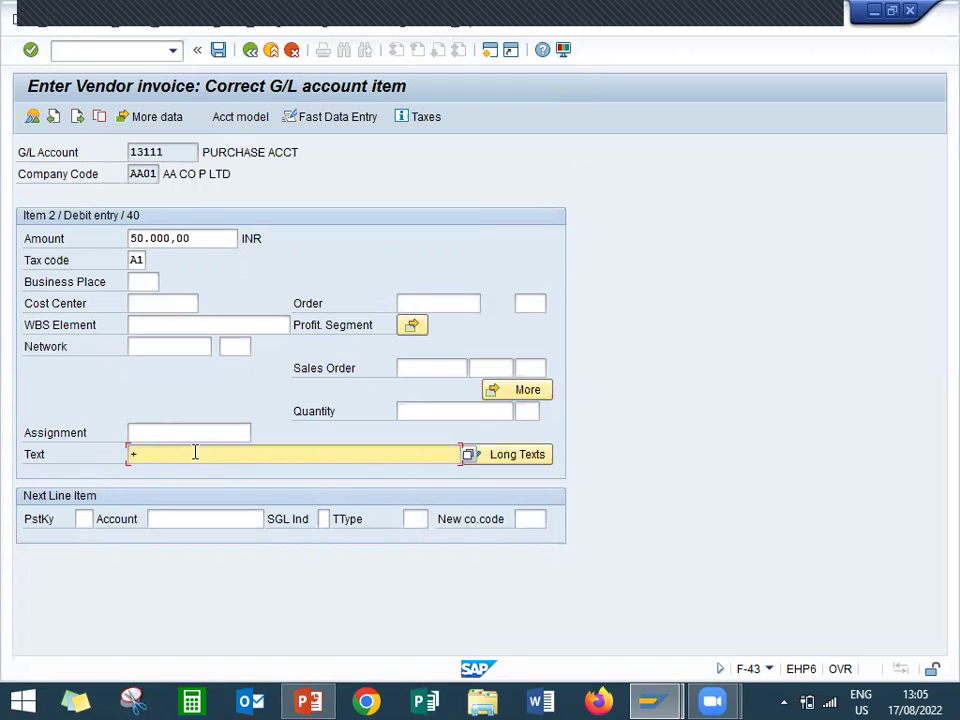
{"action": "key", "text": "Return"}
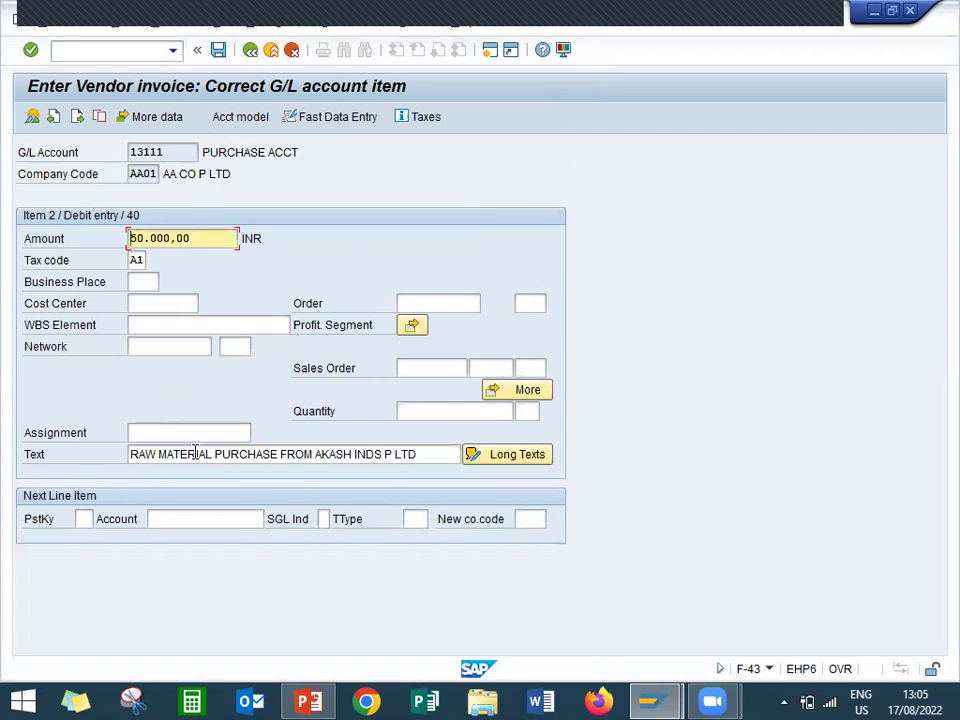
{"action": "left_click", "coordinate": [218, 52]}
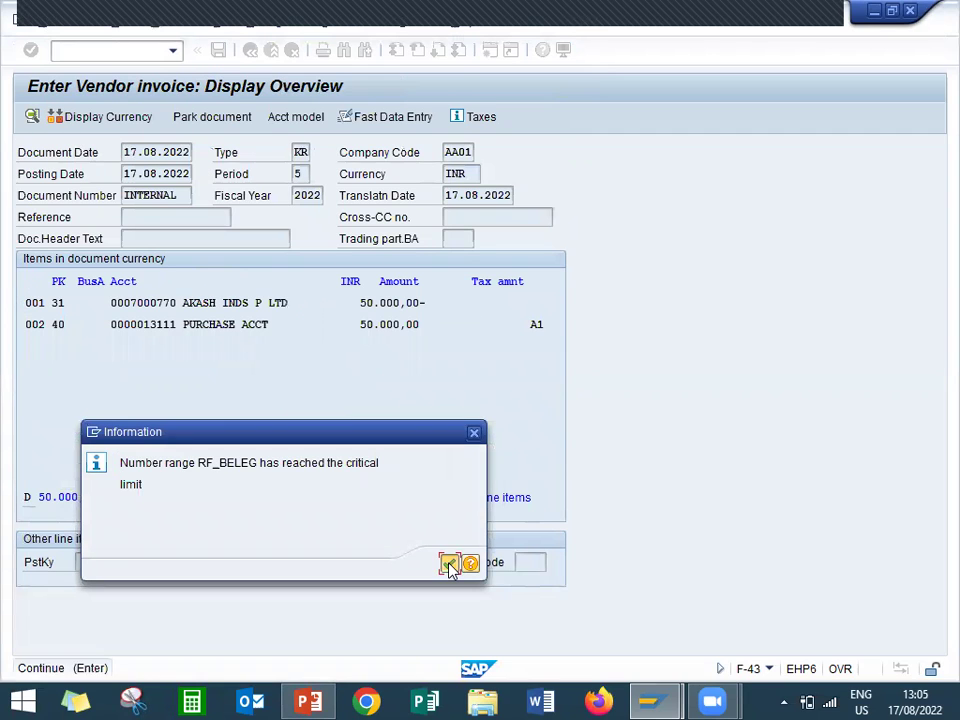
- Acknowledge the number range notice to post document 138, then exit and dismiss the Web Companion error
{"action": "left_click", "coordinate": [448, 564]}
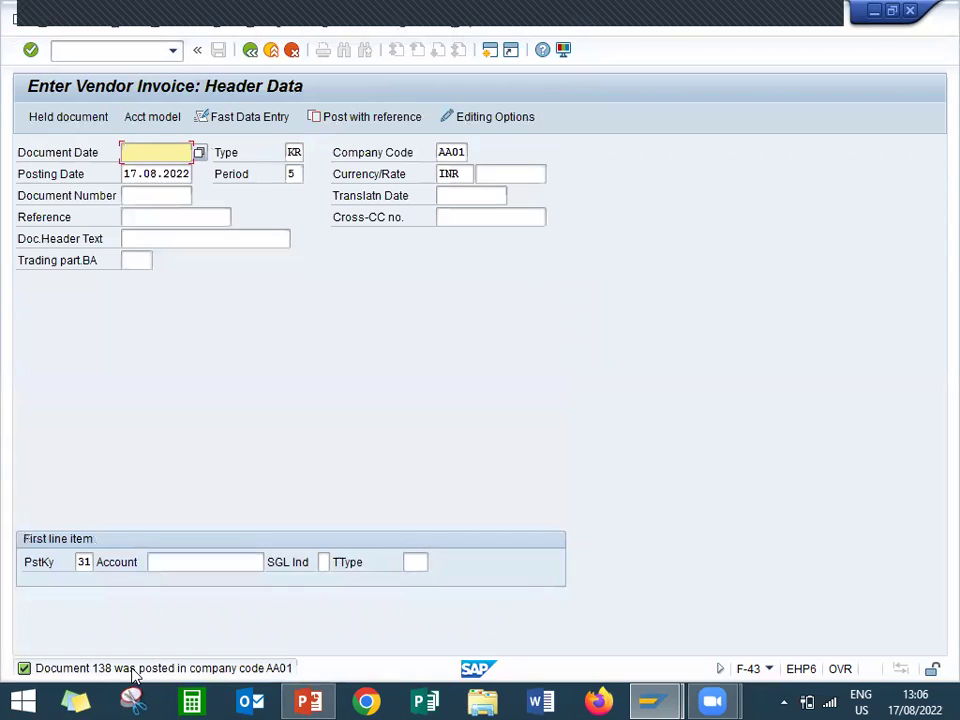
{"action": "left_click", "coordinate": [250, 50]}
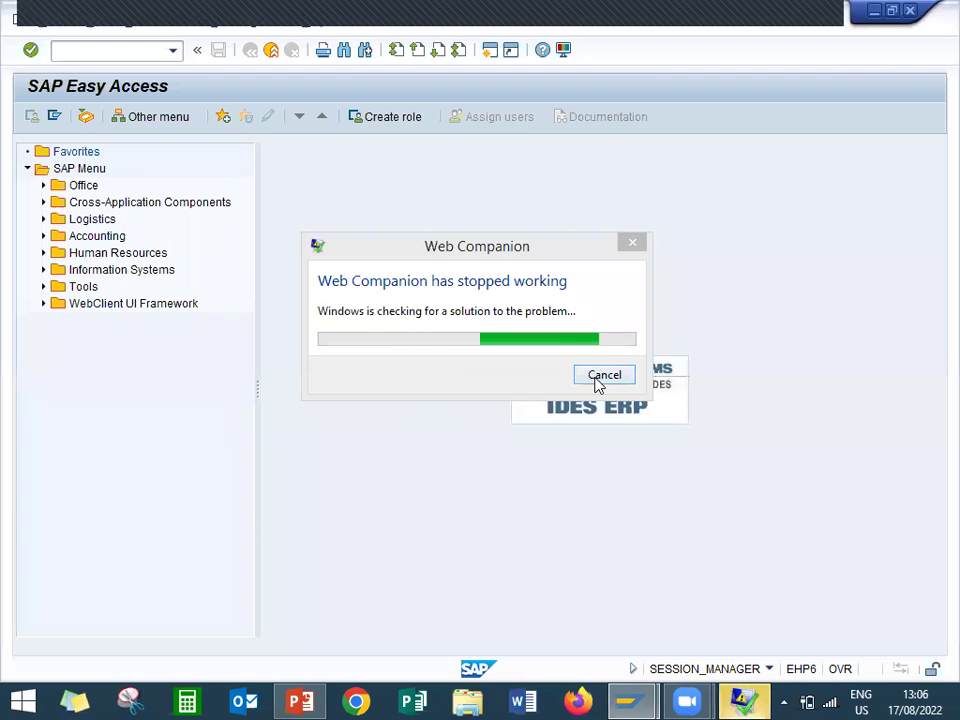
{"action": "left_click", "coordinate": [603, 376]}
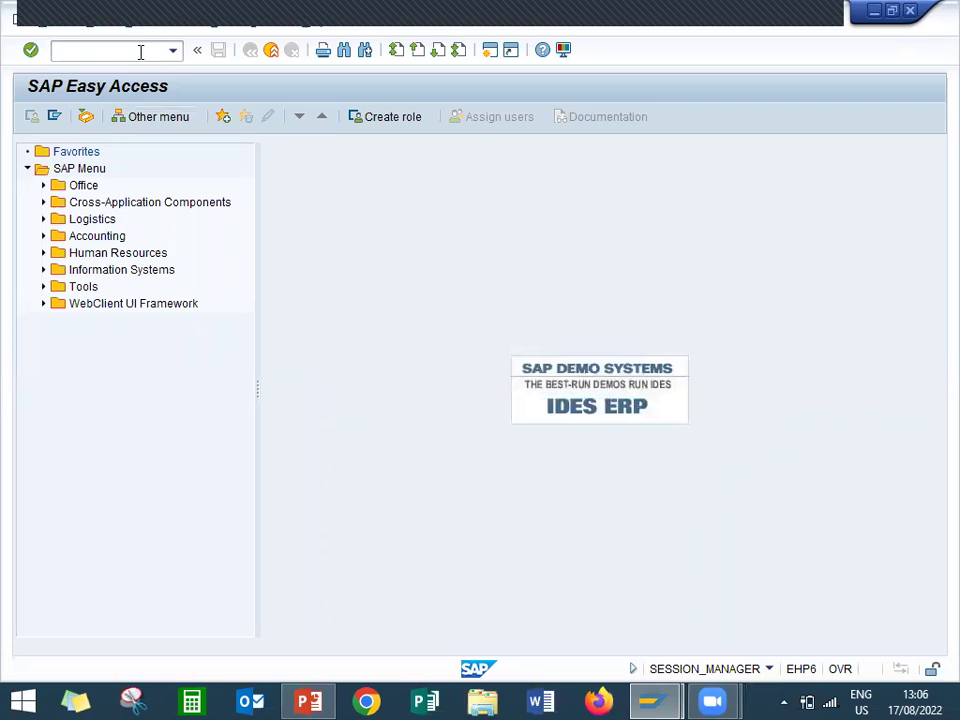
- Start F-53 and set the document date to 17.08.2022
{"action": "left_click", "coordinate": [141, 52]}
{"action": "type", "text": "F-53"}
{"action": "key", "text": "Return"}
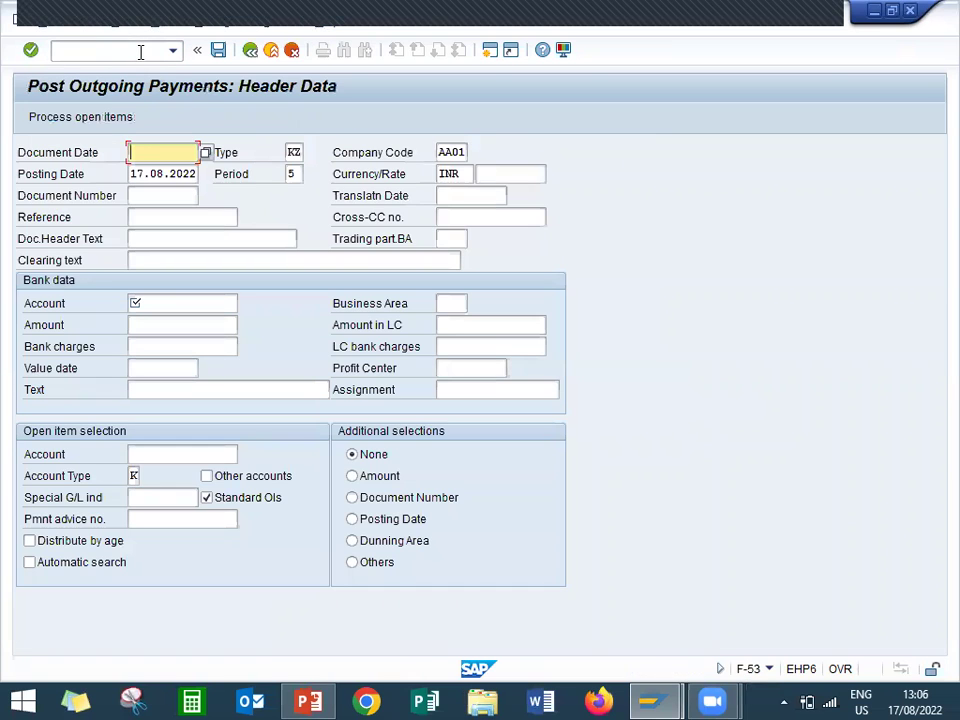
{"action": "key", "text": "BackSpace"}
{"action": "key", "text": "Down"}
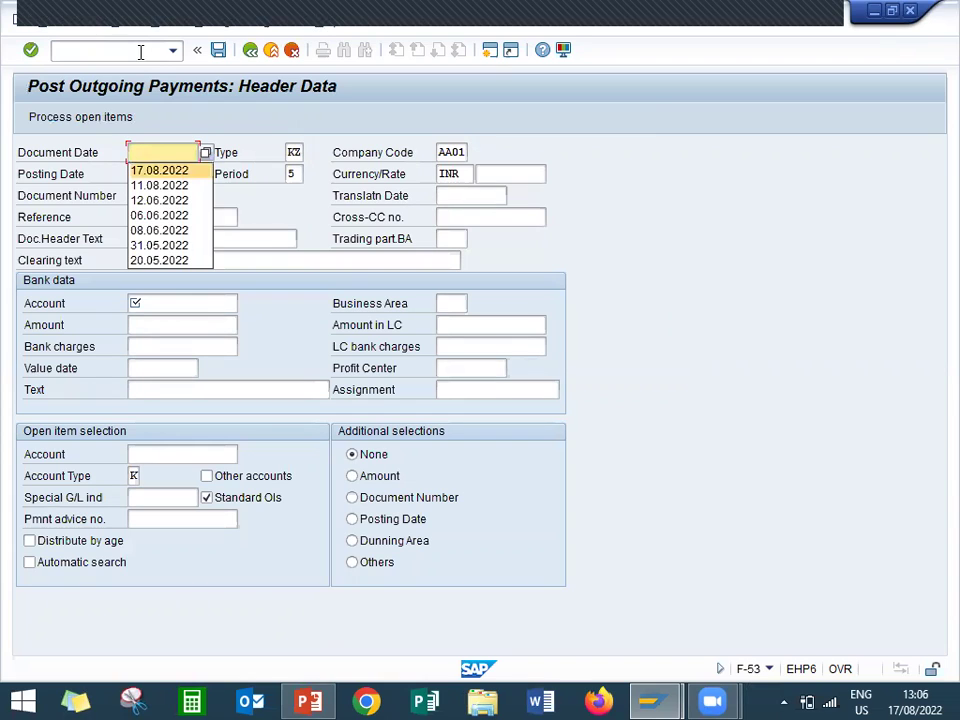
{"action": "key", "text": "Return"}
{"action": "key", "text": "Return"}
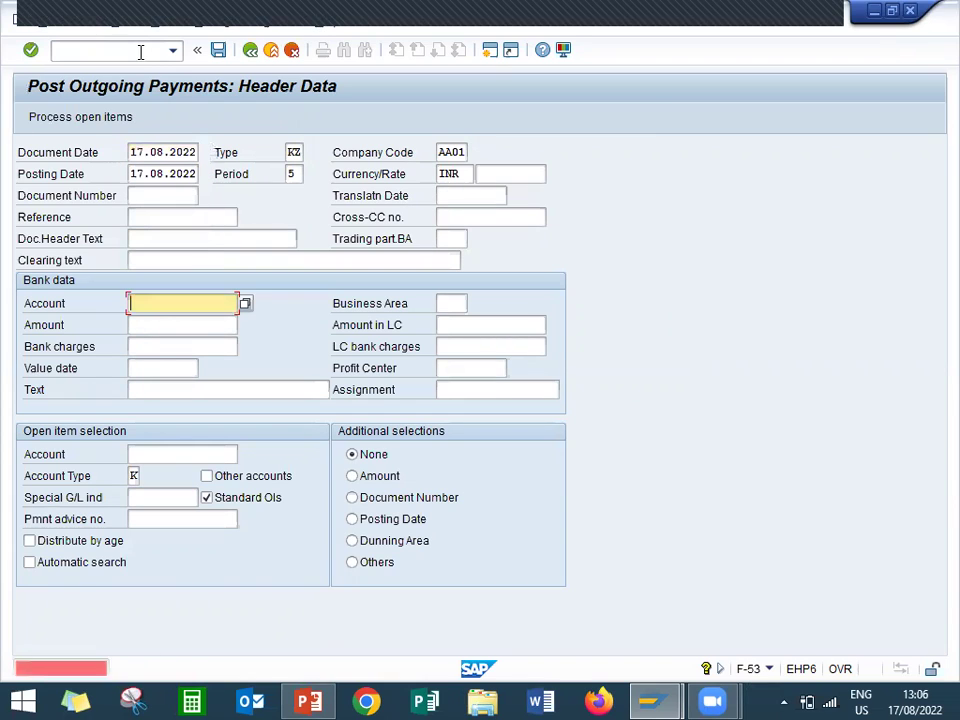
- Choose HDFC BANK ACCOUNT 10000 and enter a payment amount of 50000
{"action": "key", "text": "BackSpace"}
{"action": "left_click", "coordinate": [245, 311]}
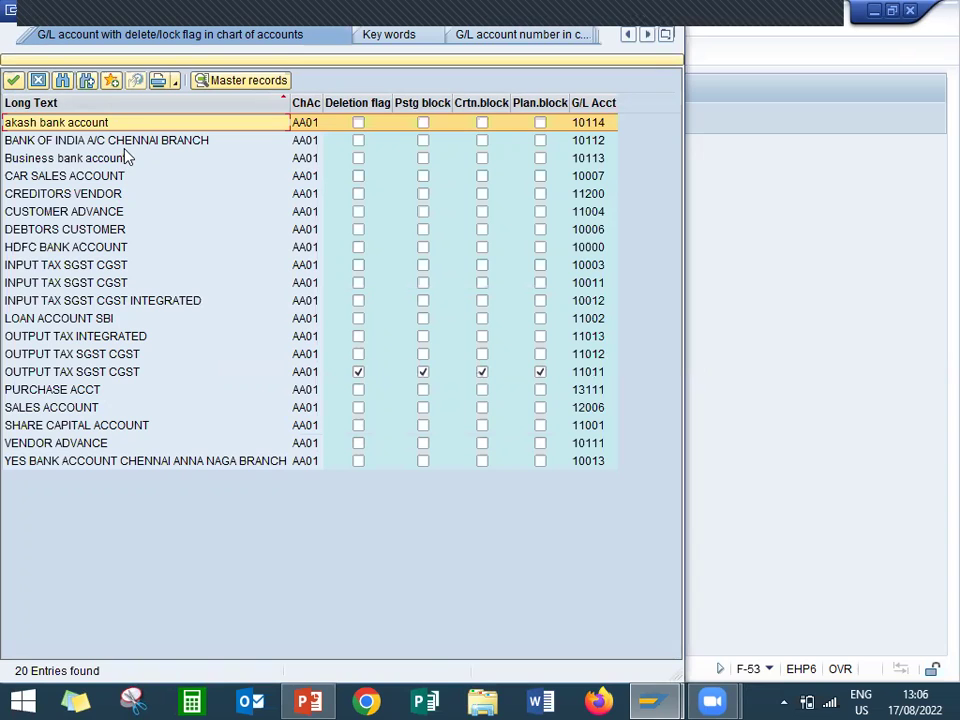
{"action": "double_click", "coordinate": [110, 253]}
{"action": "key", "text": "Return"}
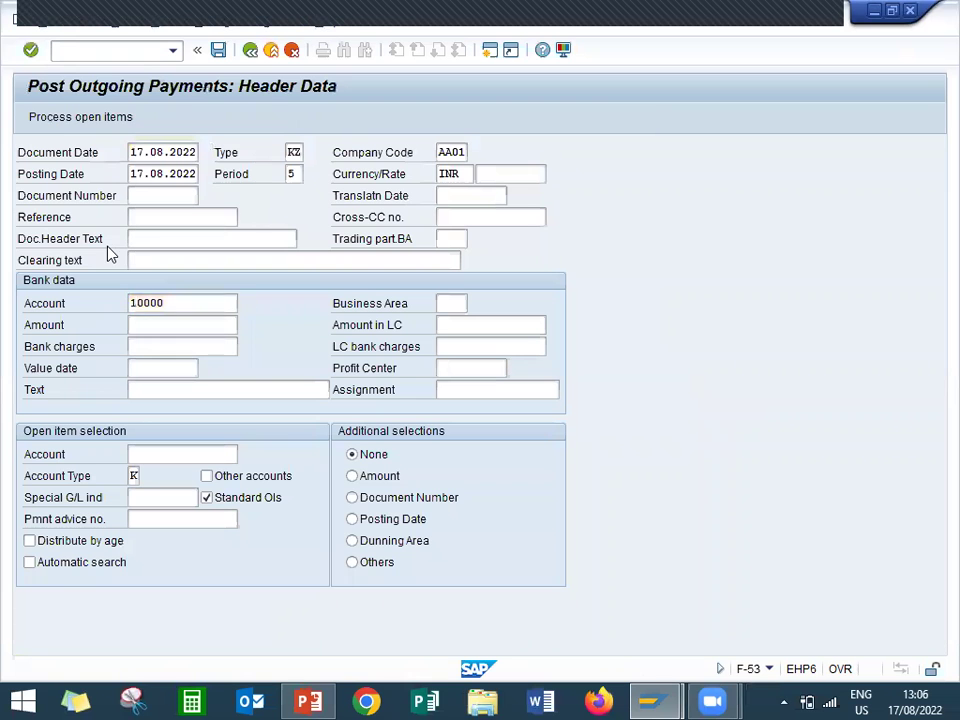
{"action": "type", "text": "500"}
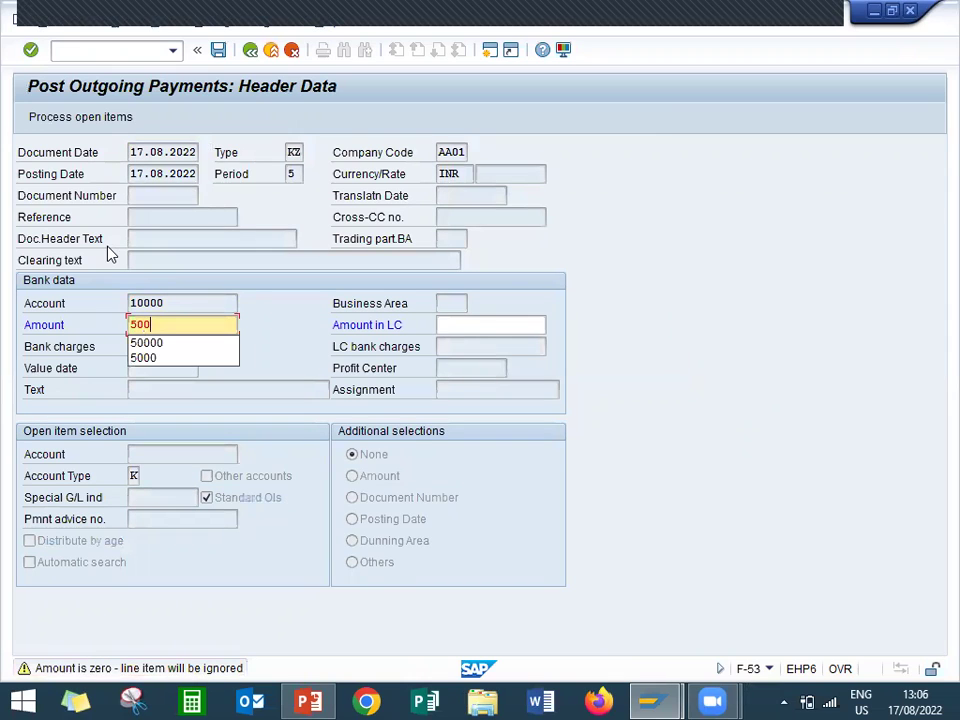
{"action": "type", "text": "00"}
{"action": "key", "text": "Return"}
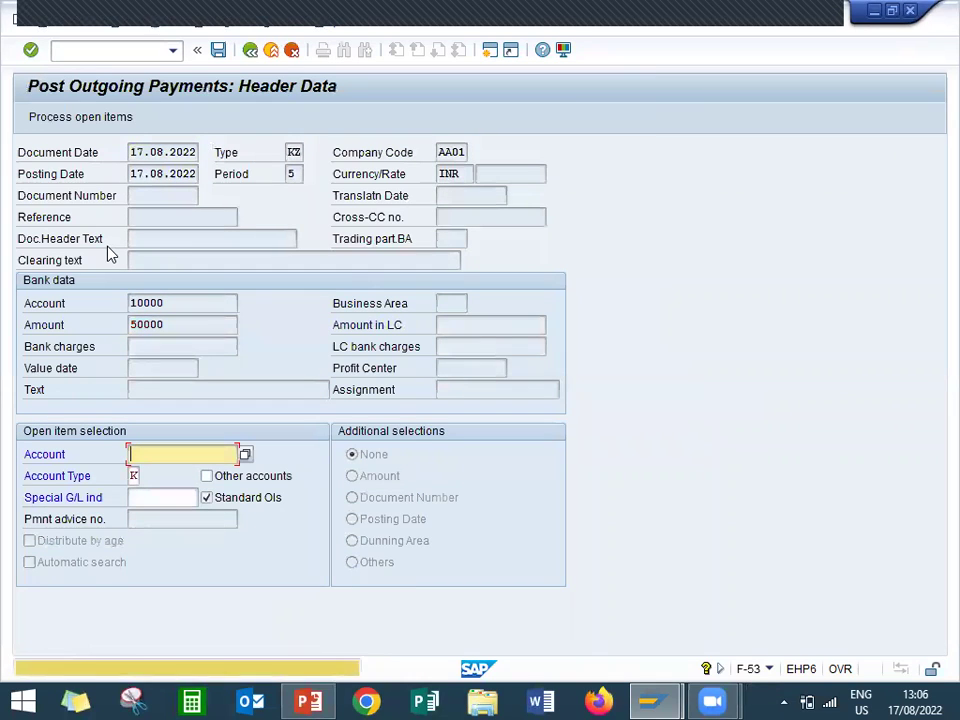
- Select vendor AKASH INDS P LTD and process its open items by reference
{"action": "left_click", "coordinate": [246, 457]}
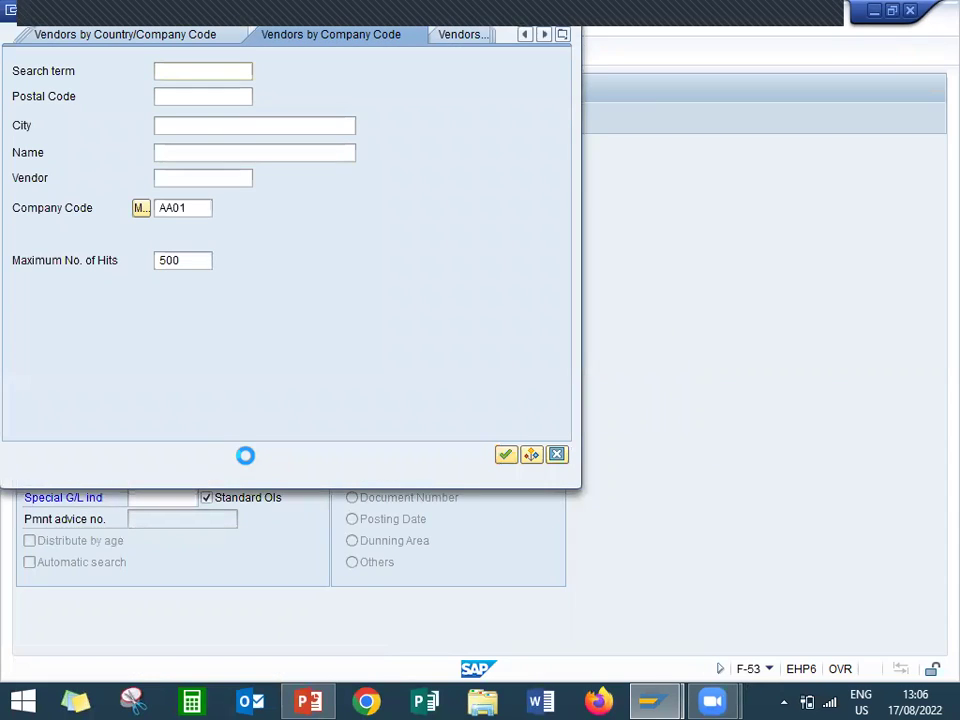
{"action": "key", "text": "Return"}
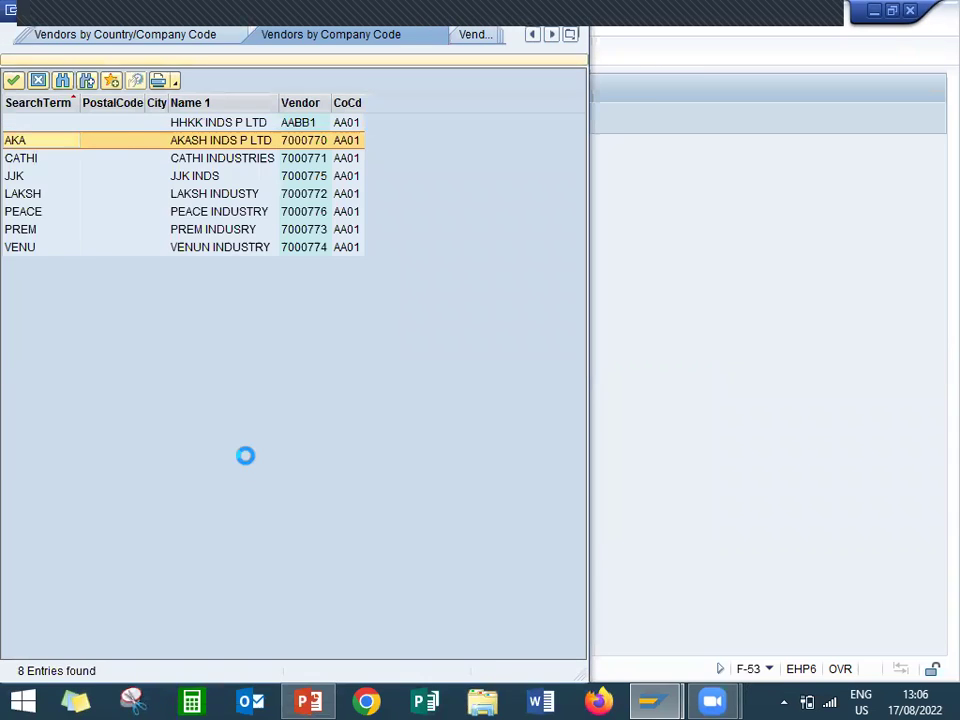
{"action": "key", "text": "Return"}
{"action": "key", "text": "shift+F4"}
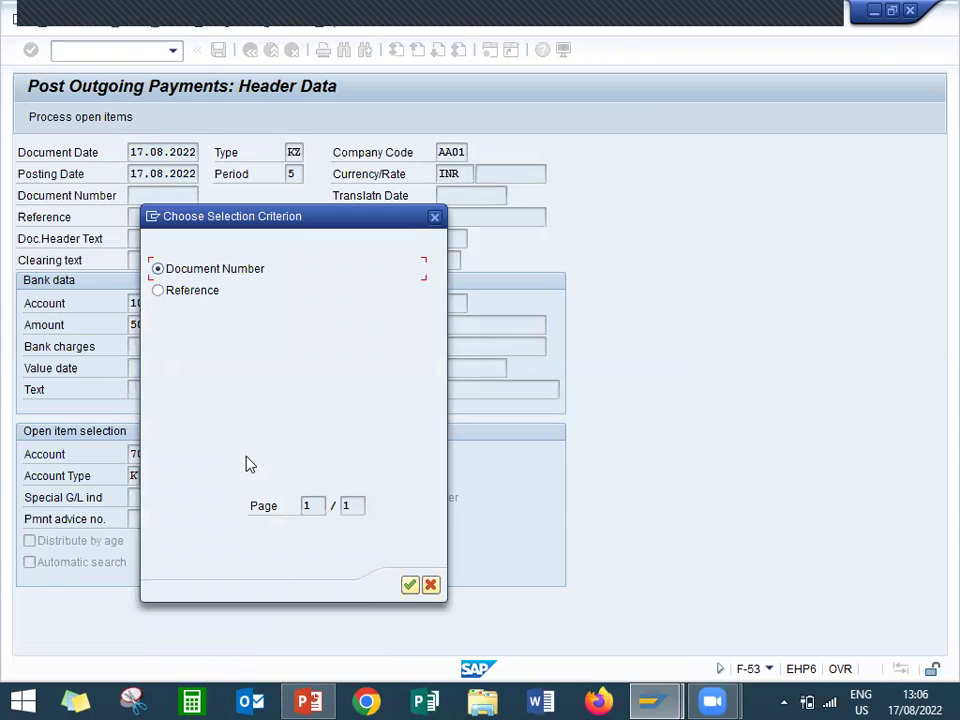
{"action": "key", "text": "Down"}
{"action": "key", "text": "Return"}
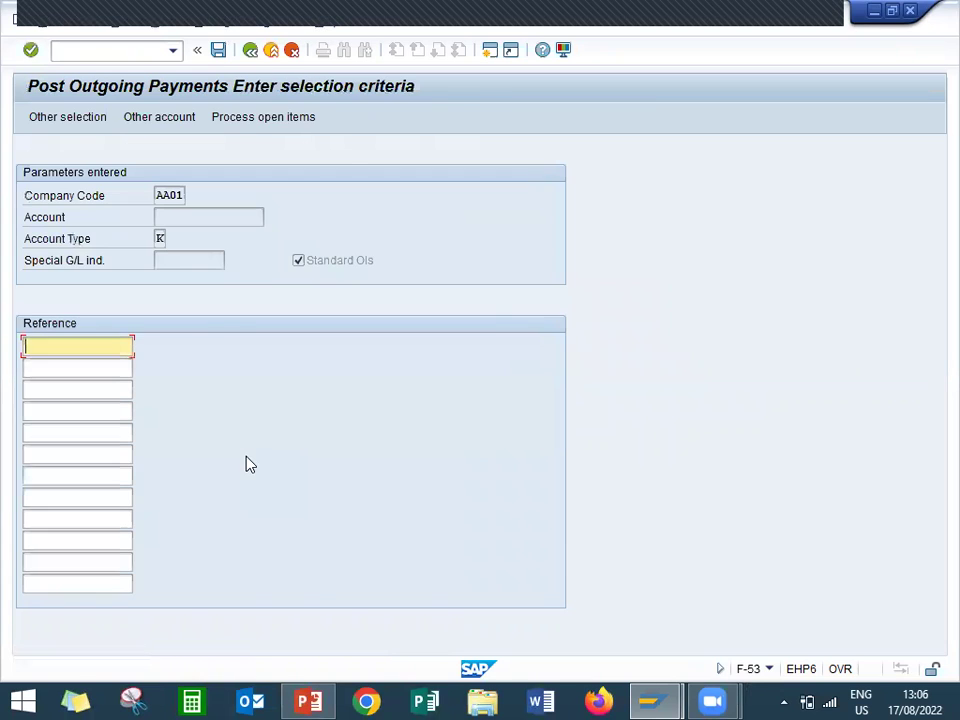
{"action": "key", "text": "F3"}
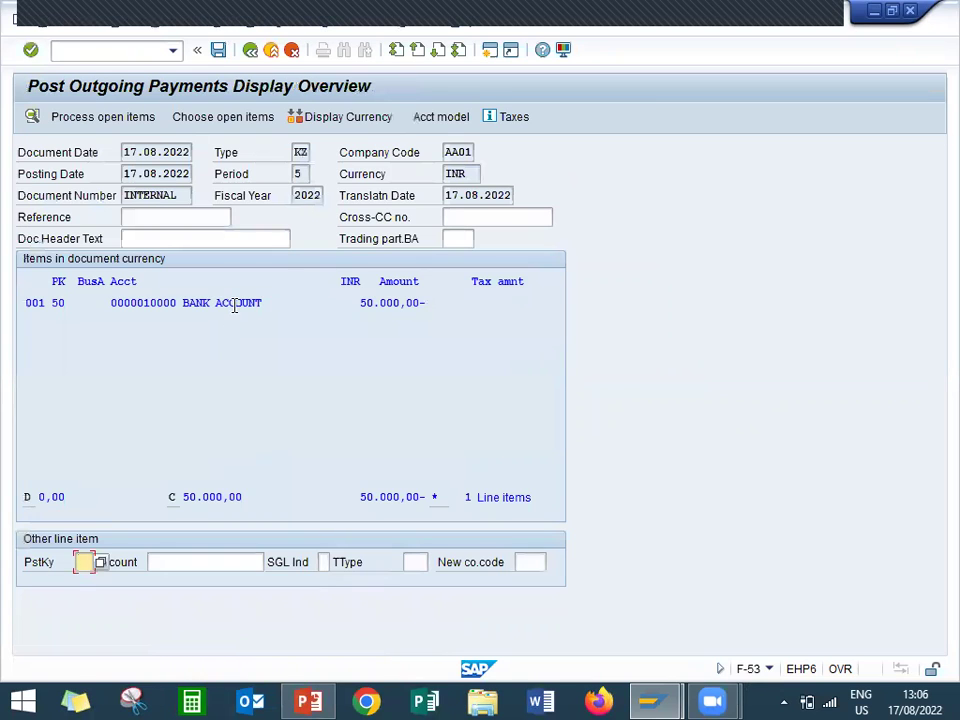
- Set the bank line's due date to 17.08.2022
{"action": "double_click", "coordinate": [234, 306]}
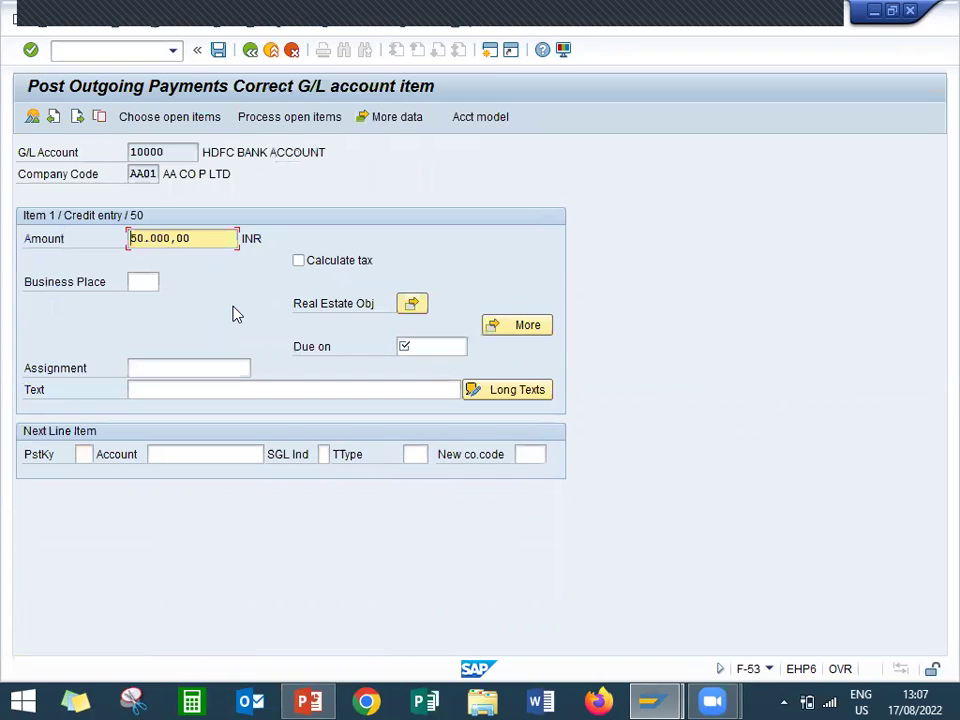
{"action": "left_click", "coordinate": [437, 347]}
{"action": "left_click", "coordinate": [437, 362]}
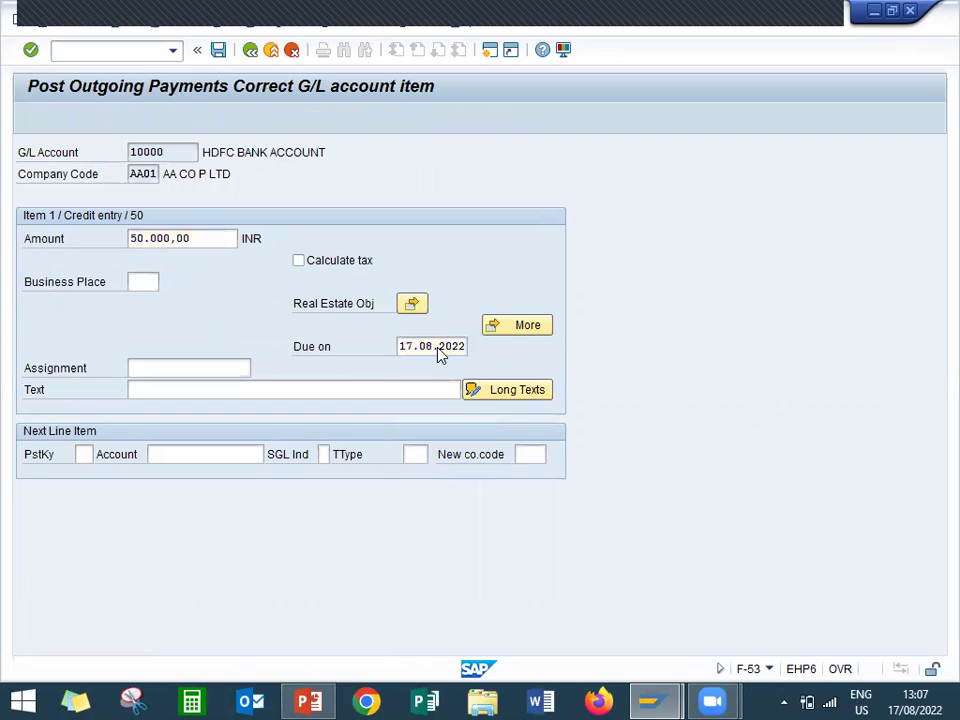
{"action": "key", "text": "Return"}
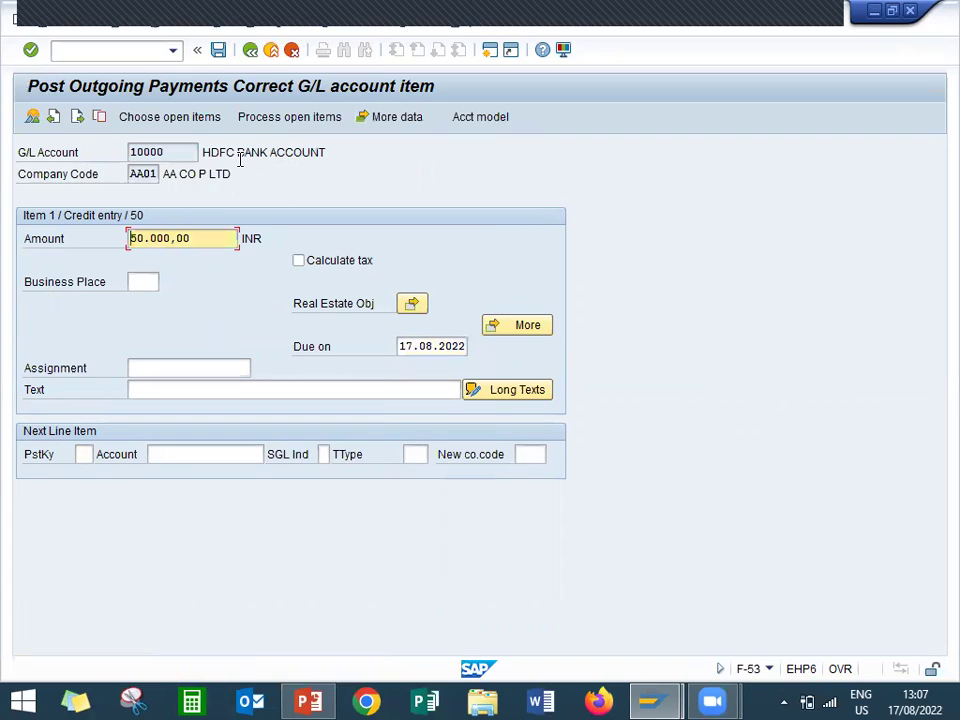
- Attempt posting, then back out and confirm discarding the unsaved payment
{"action": "left_click", "coordinate": [217, 54]}
{"action": "left_click", "coordinate": [217, 52]}
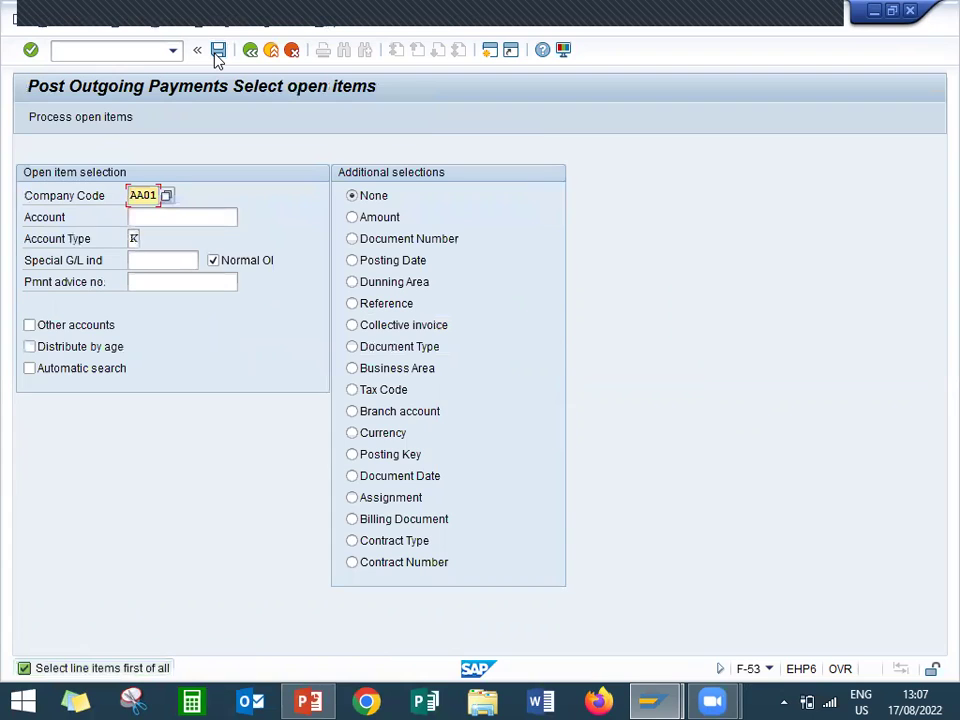
{"action": "left_click", "coordinate": [216, 55]}
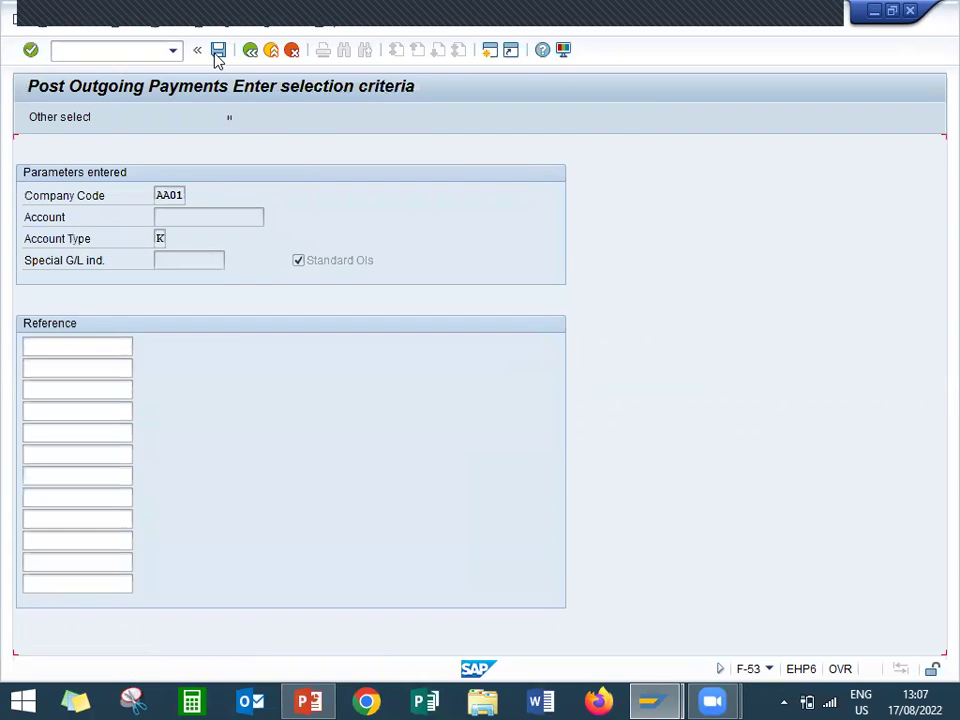
{"action": "left_click", "coordinate": [216, 56]}
{"action": "left_click", "coordinate": [216, 56]}
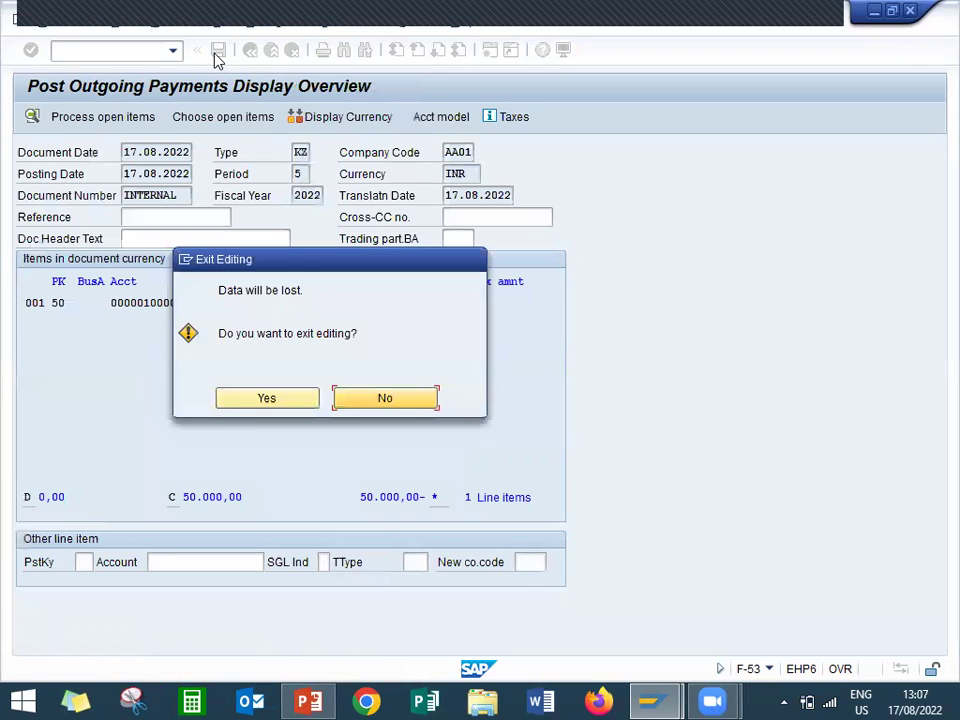
{"action": "left_click", "coordinate": [253, 405]}
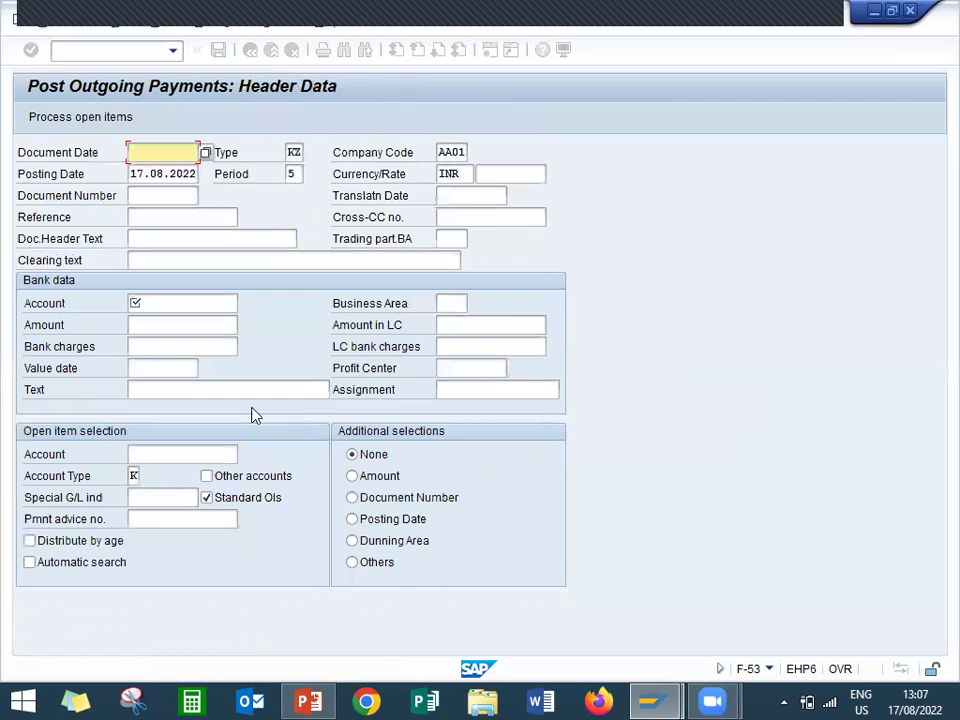
- Refill document date 17.08.2022, bank account 10000, amount 50000 and vendor 7000770
{"action": "key", "text": "Down"}
{"action": "key", "text": "Return"}
{"action": "key", "text": "Return"}
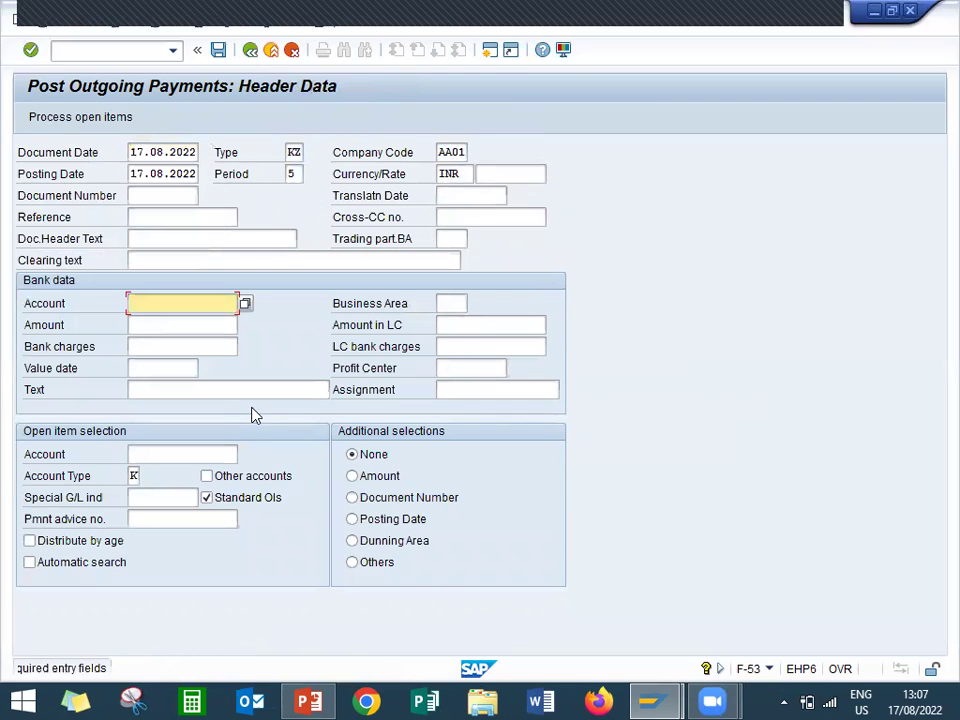
{"action": "key", "text": "Return"}
{"action": "key", "text": "Return"}
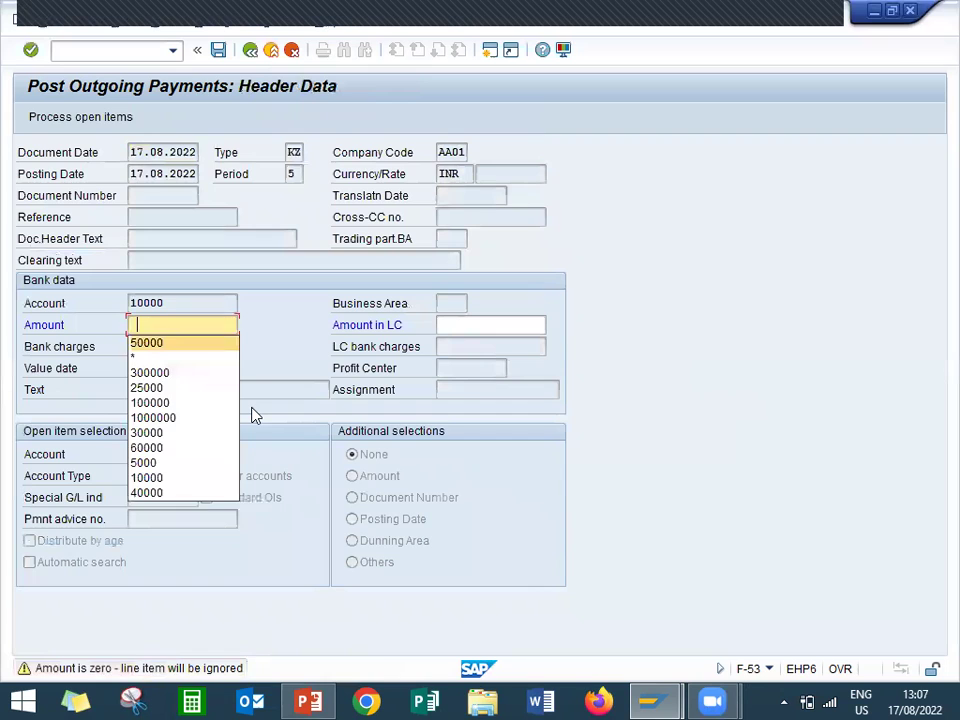
{"action": "key", "text": "Return"}
{"action": "key", "text": "Return"}
{"action": "key", "text": "Return"}
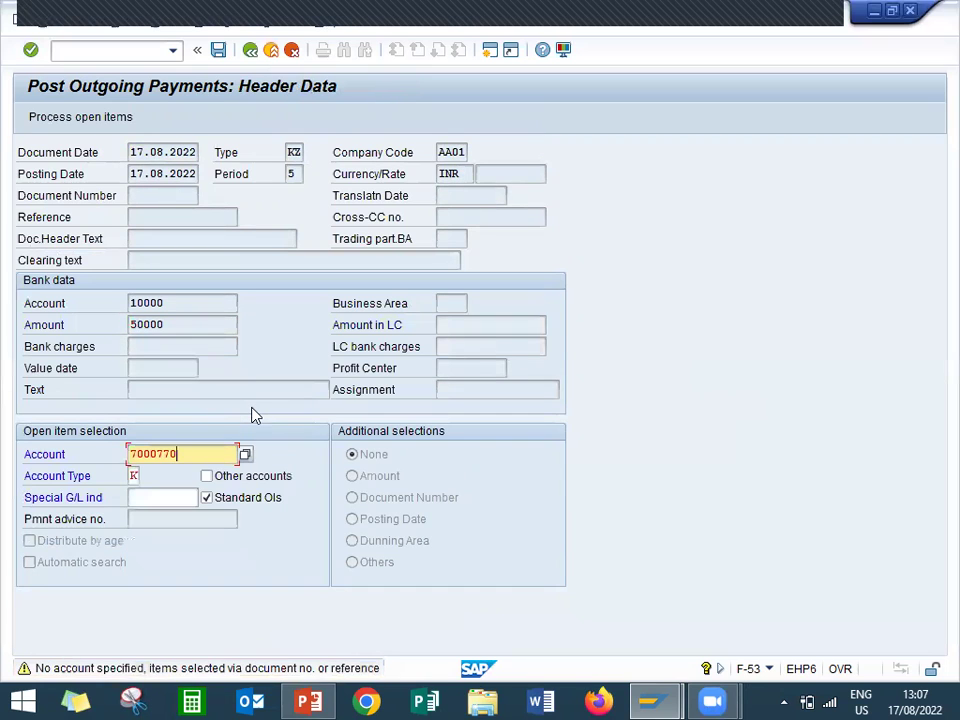
{"action": "key", "text": "Return"}
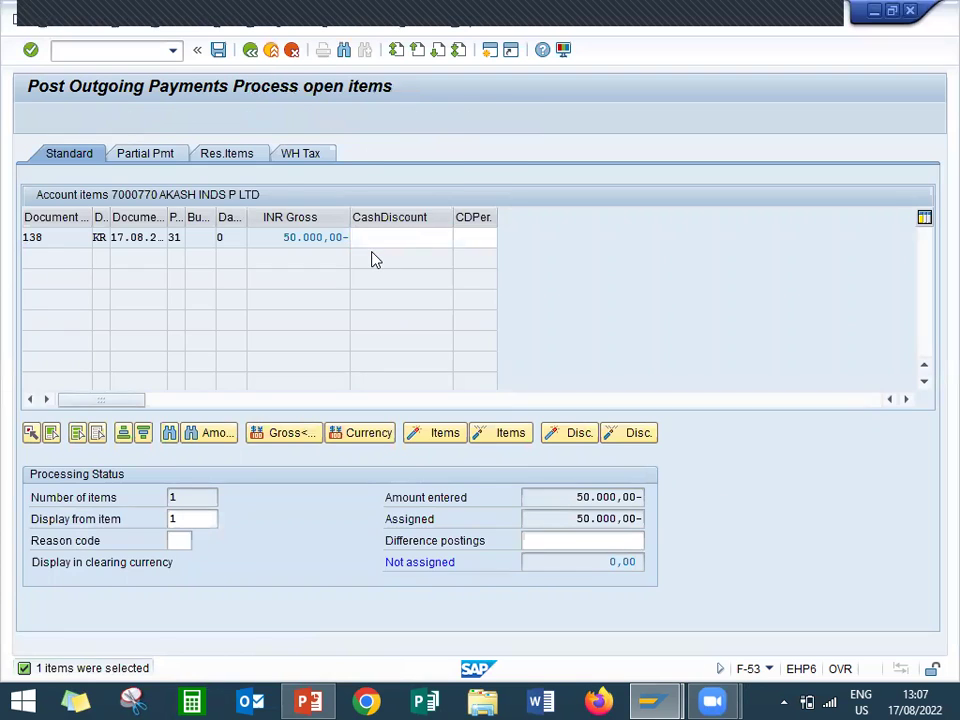
{"action": "key", "text": "shift+F2"}
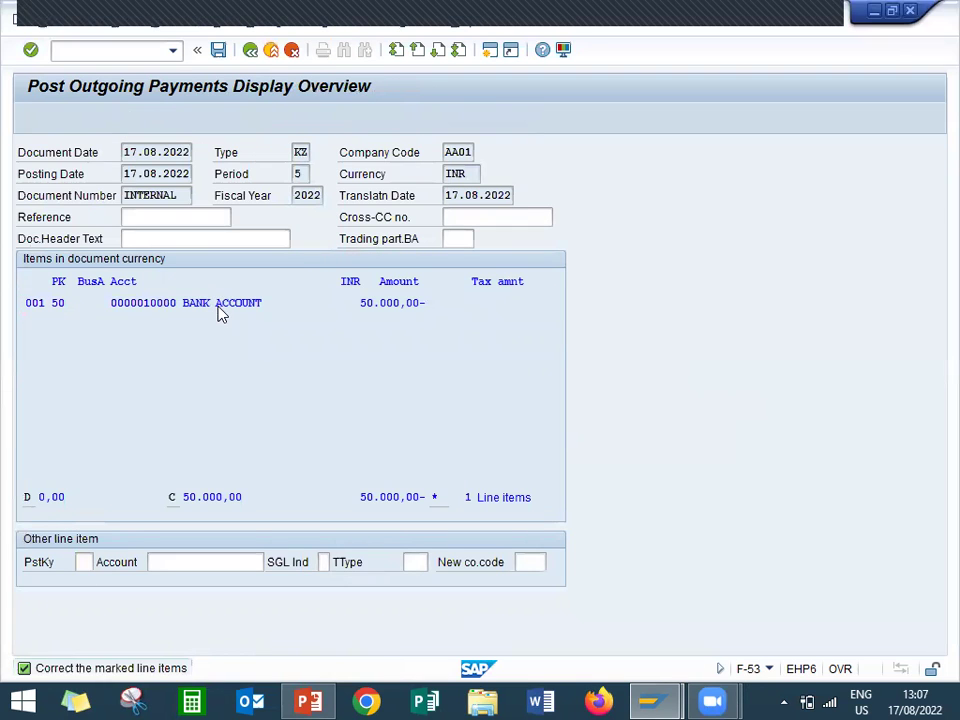
- Set the bank line due date to 17.08.2022 and post the payment as document 120
{"action": "double_click", "coordinate": [217, 304]}
{"action": "left_click", "coordinate": [423, 347]}
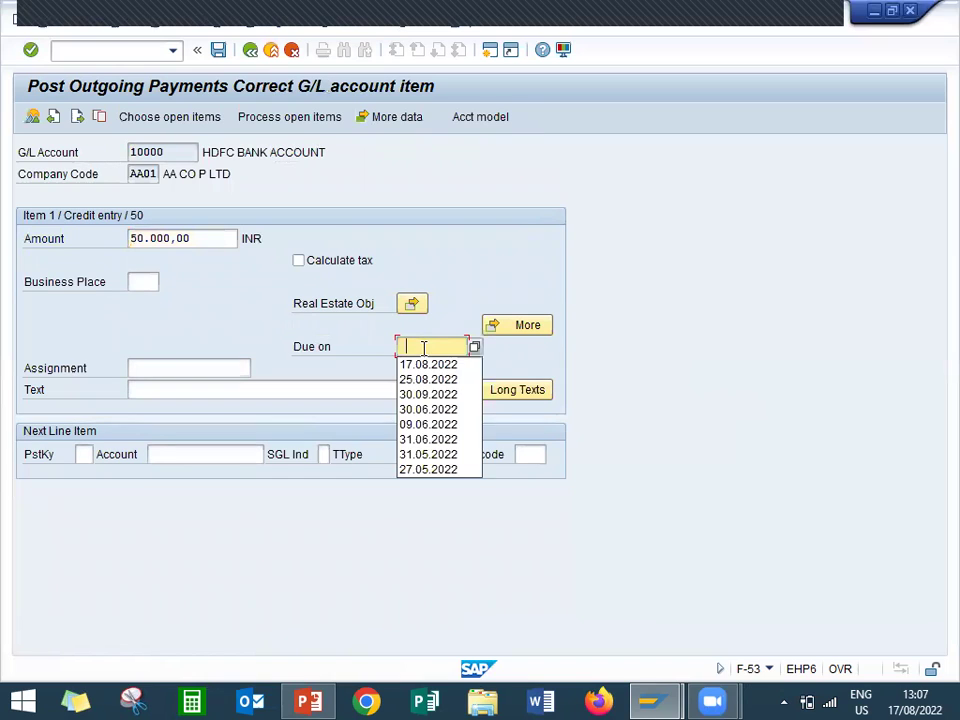
{"action": "left_click", "coordinate": [424, 362]}
{"action": "key", "text": "Return"}
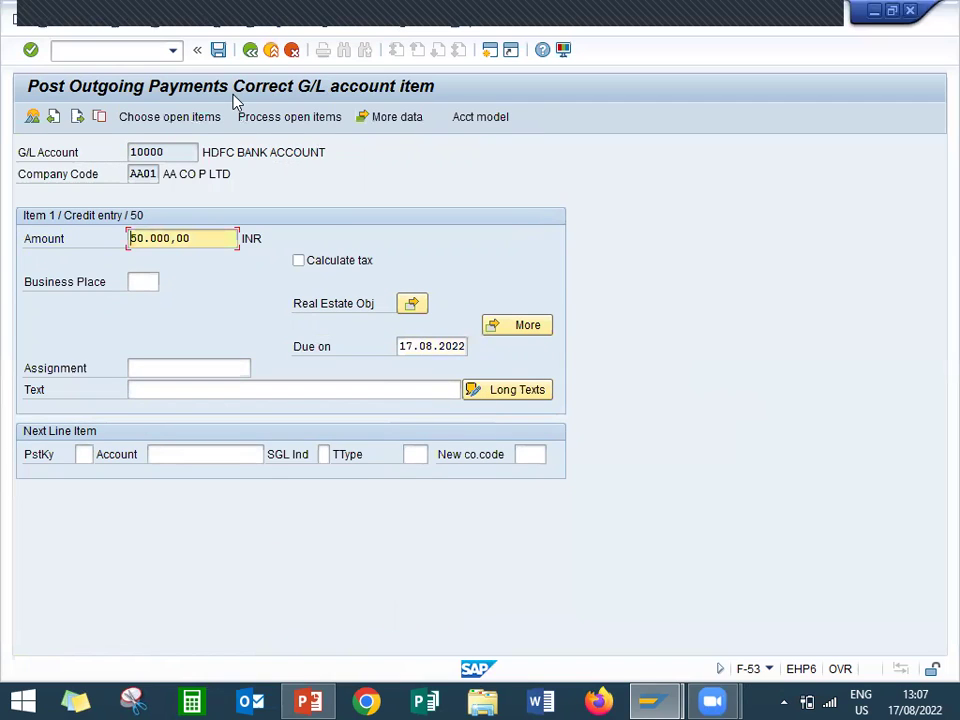
{"action": "left_click", "coordinate": [218, 49]}
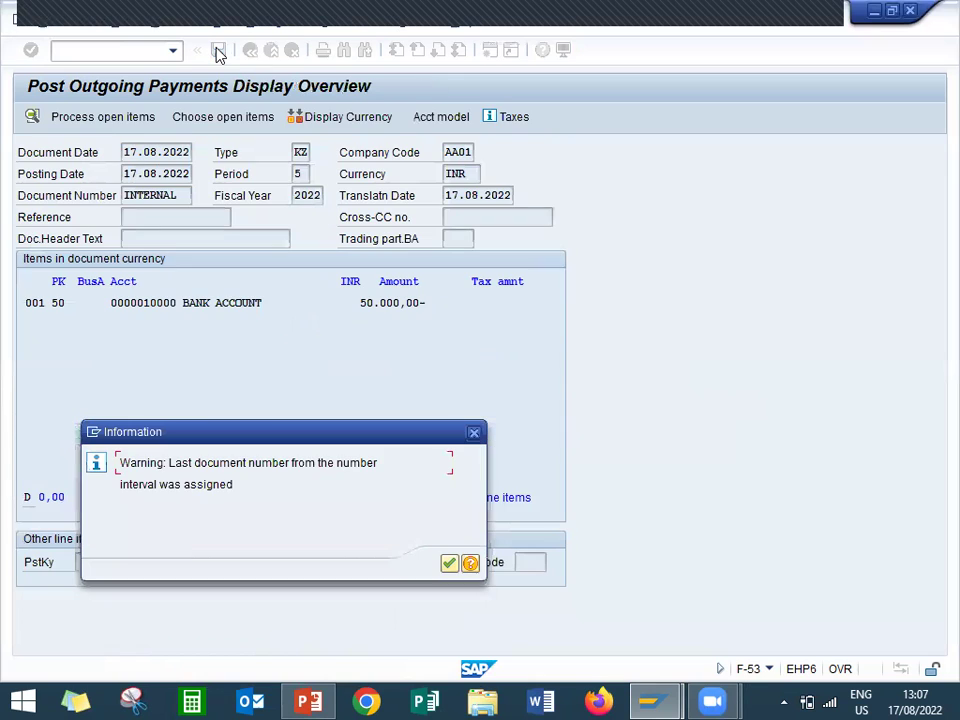
{"action": "left_click", "coordinate": [449, 564]}
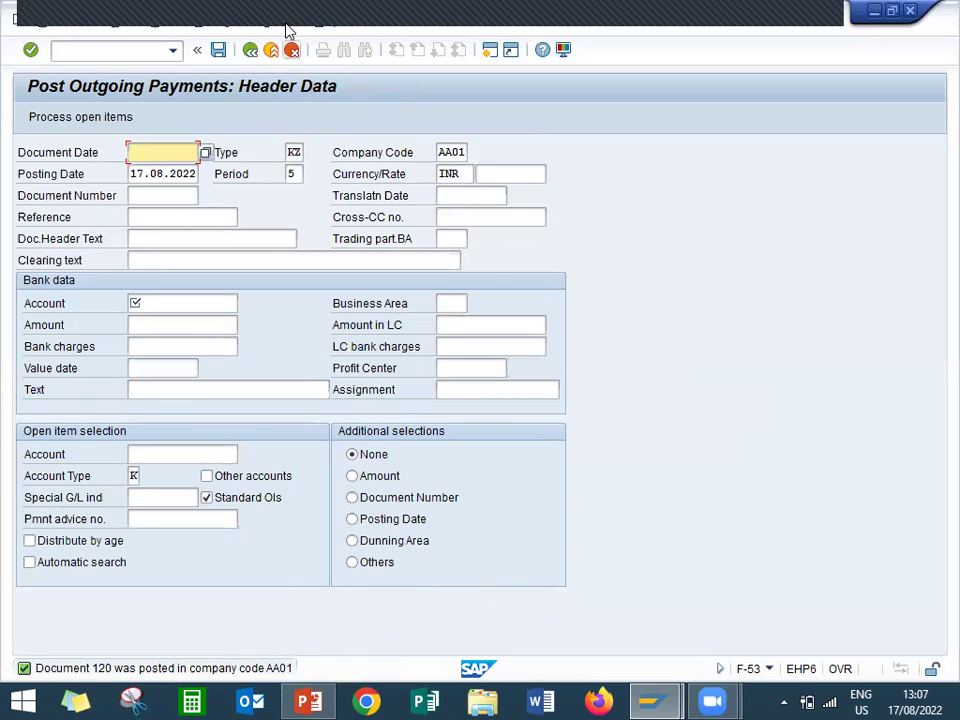
- Exit F-53 and run FK10N for vendor 7000770, company code AA01, fiscal year 2022
{"action": "left_click", "coordinate": [271, 49]}
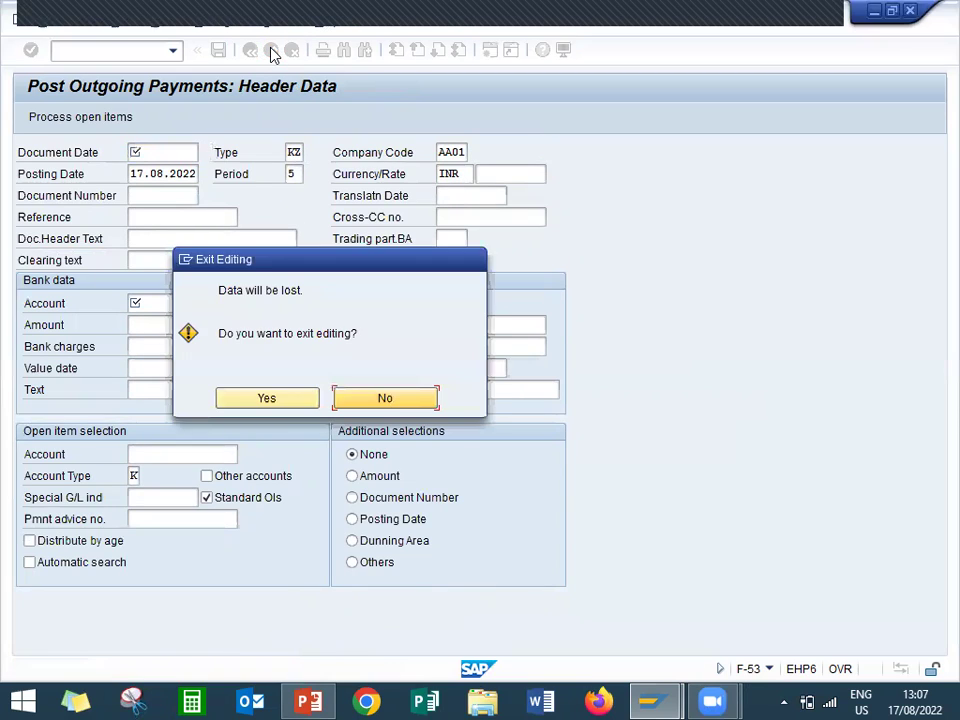
{"action": "left_click", "coordinate": [271, 402]}
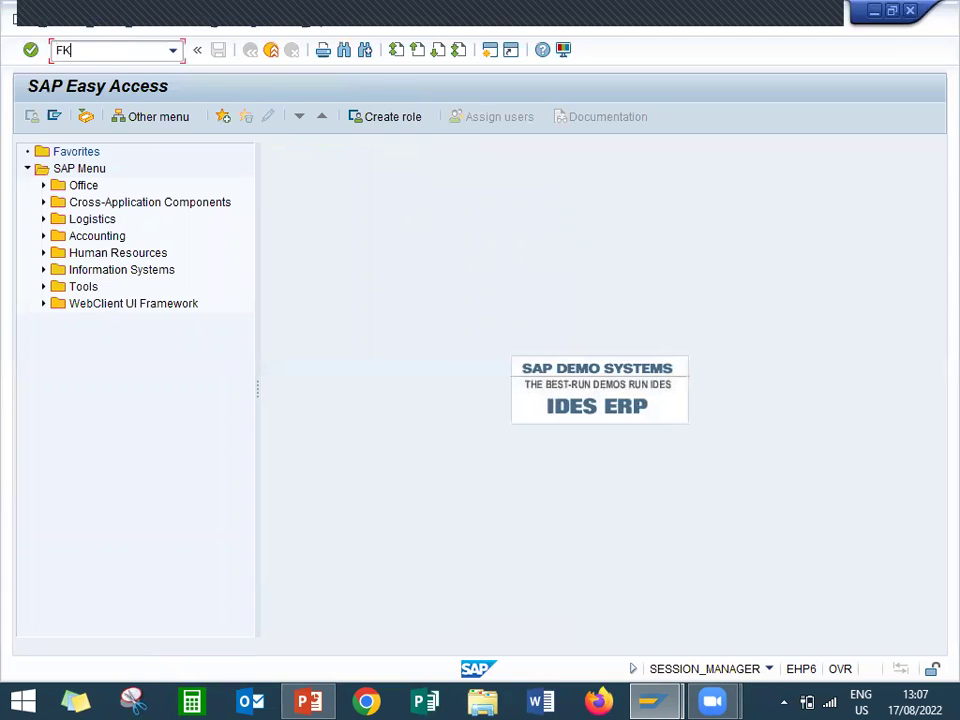
{"action": "left_click", "coordinate": [91, 53]}
{"action": "type", "text": "FK10N"}
{"action": "key", "text": "Return"}
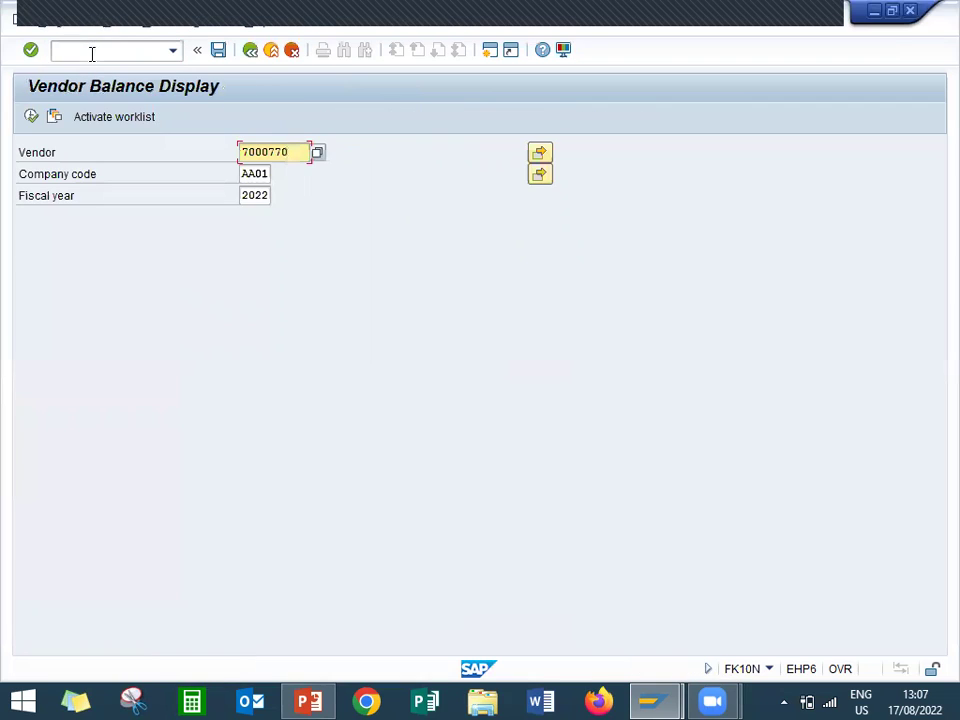
{"action": "left_click_drag", "start_coordinate": [300, 152], "coordinate": [240, 150]}
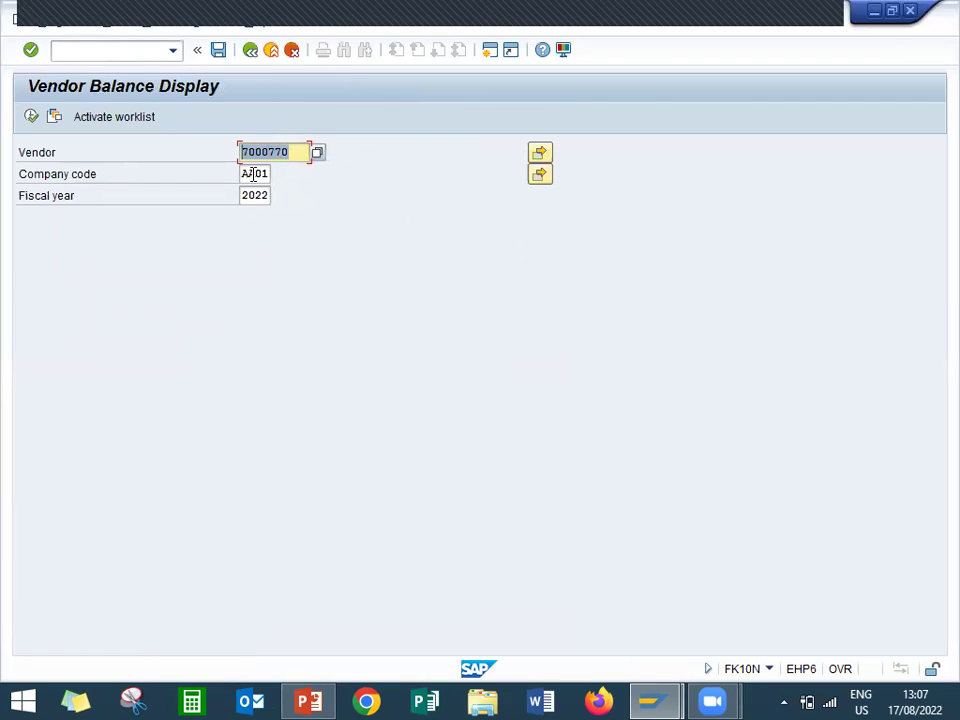
{"action": "left_click", "coordinate": [255, 197]}
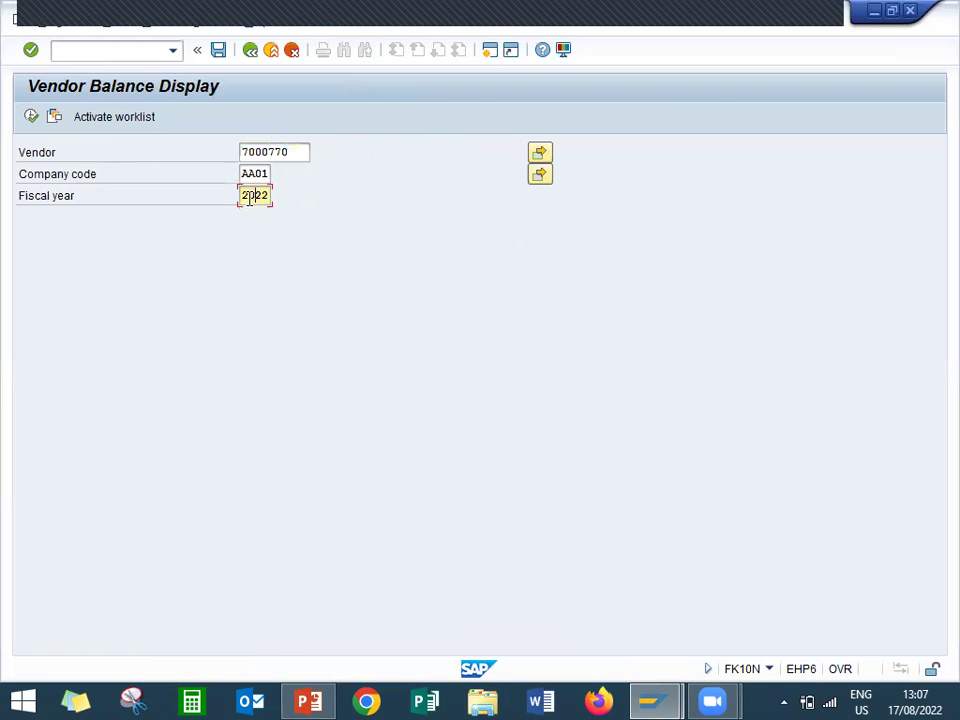
{"action": "left_click", "coordinate": [31, 117]}
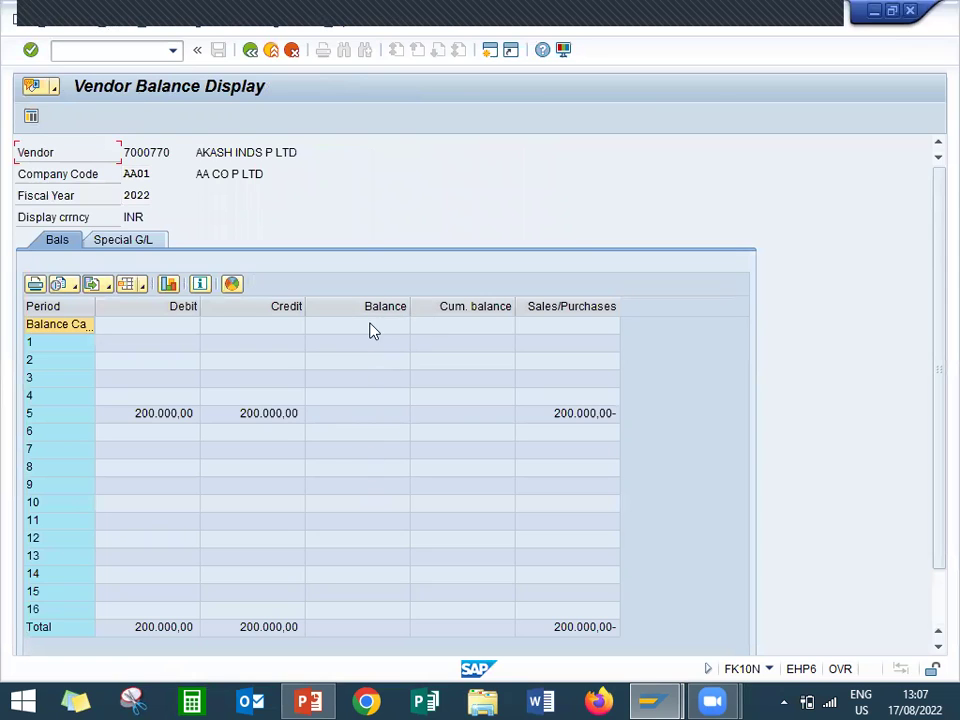
- Drill into period 5 to view four cleared 50.000,00 INR items, then exit to Easy Access
{"action": "double_click", "coordinate": [267, 418]}
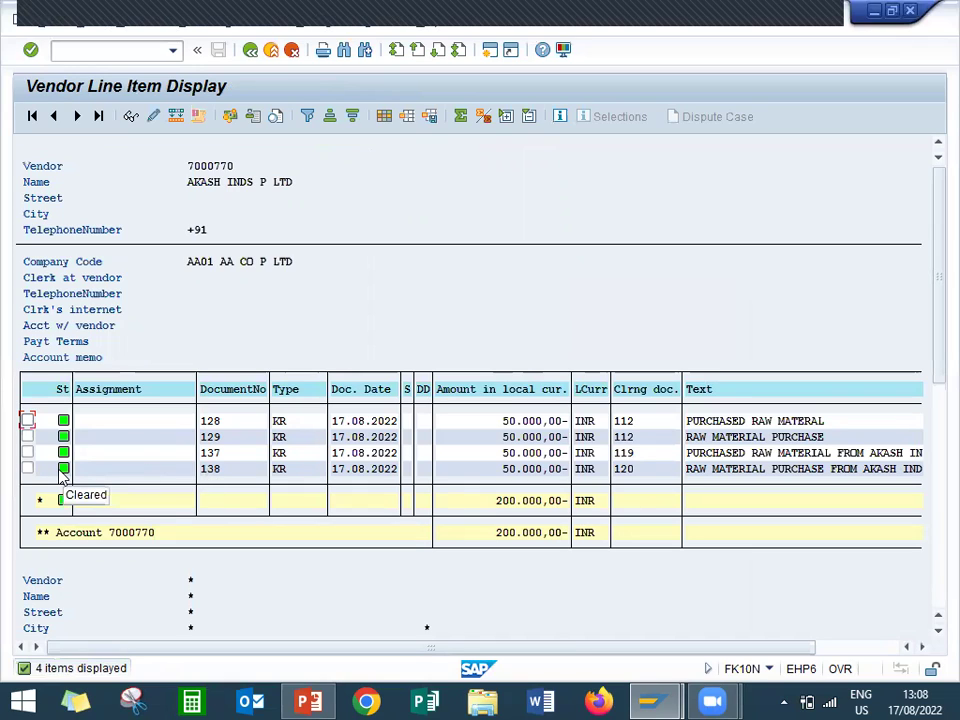
{"action": "left_click", "coordinate": [270, 52]}
{"action": "left_click", "coordinate": [270, 52]}
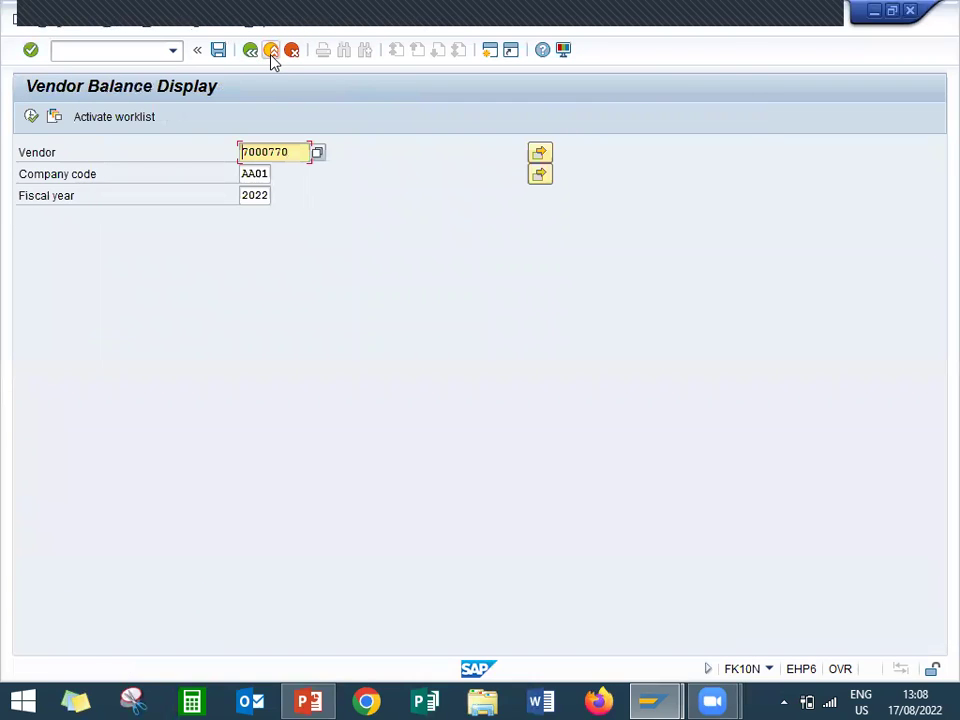
{"action": "left_click", "coordinate": [271, 52]}
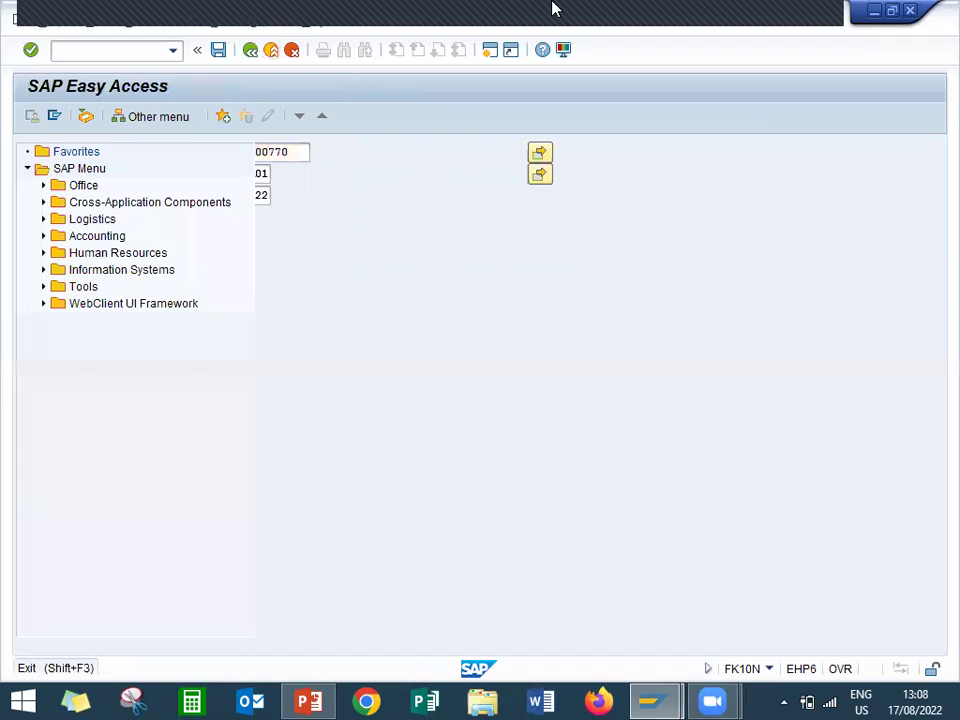